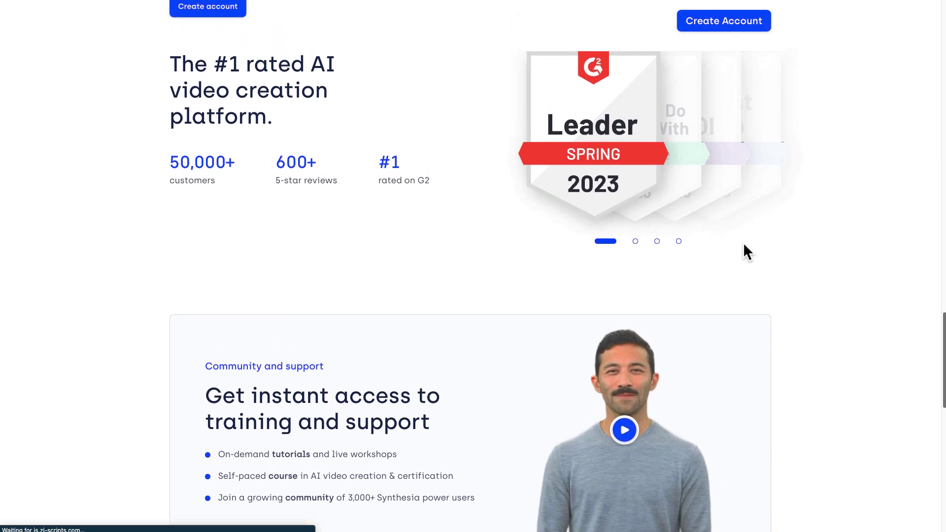
click(652, 242)
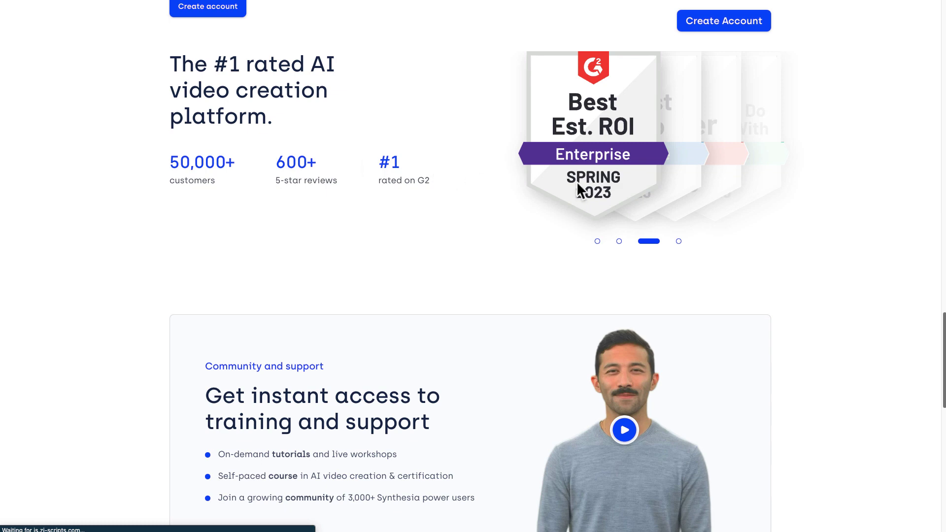
scroll(213, 250, down, 5)
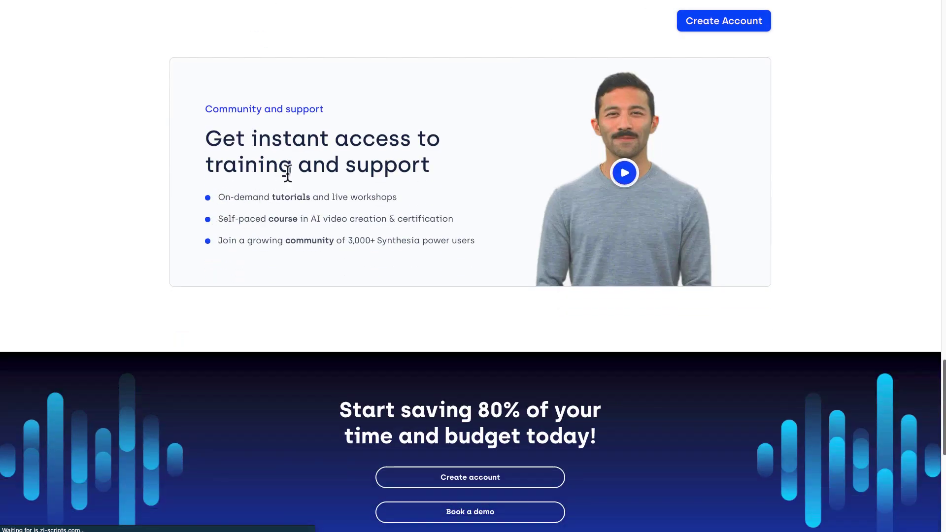
scroll(316, 166, down, 5)
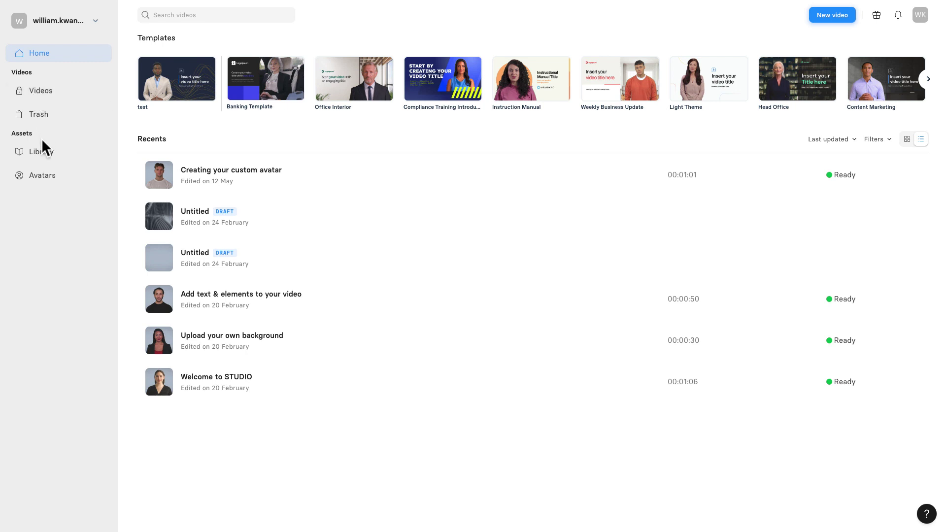
Open the asset library, switch to the avatars, and look through the available presenters.
click(42, 155)
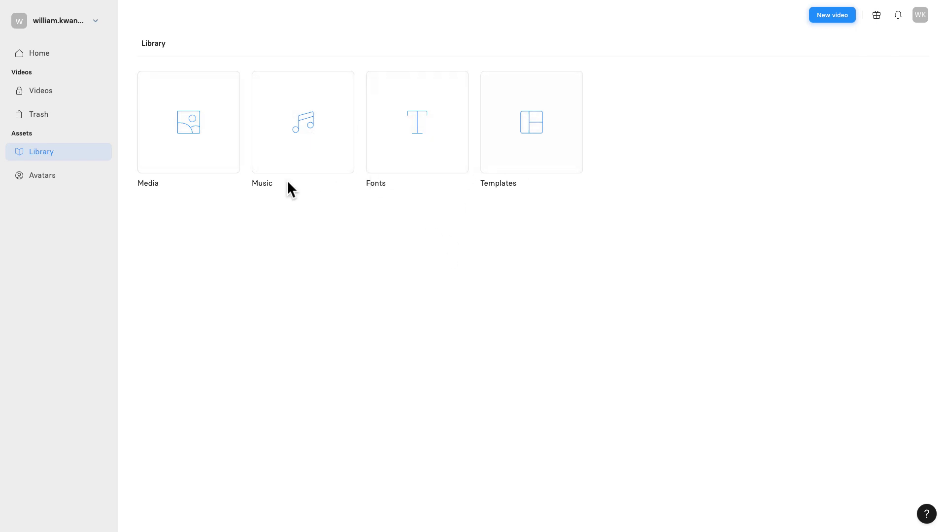
click(67, 186)
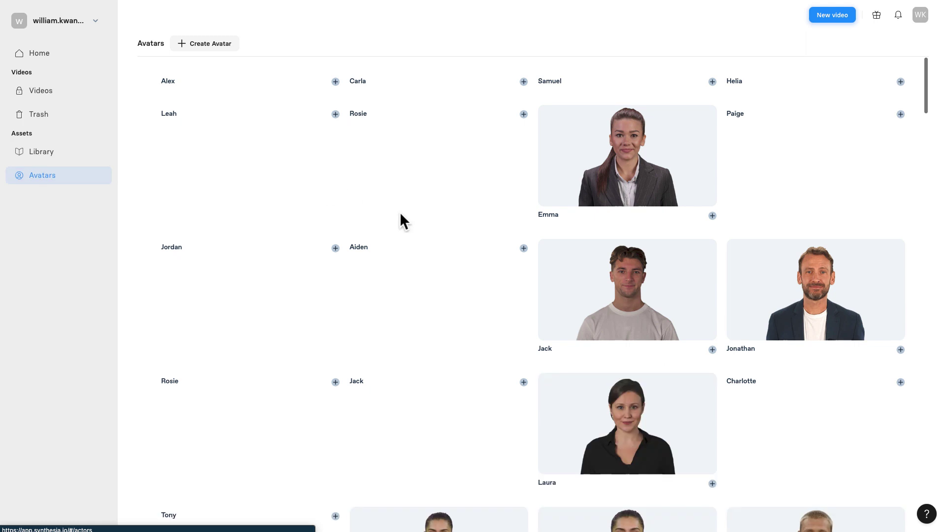
mouse_move(445, 249)
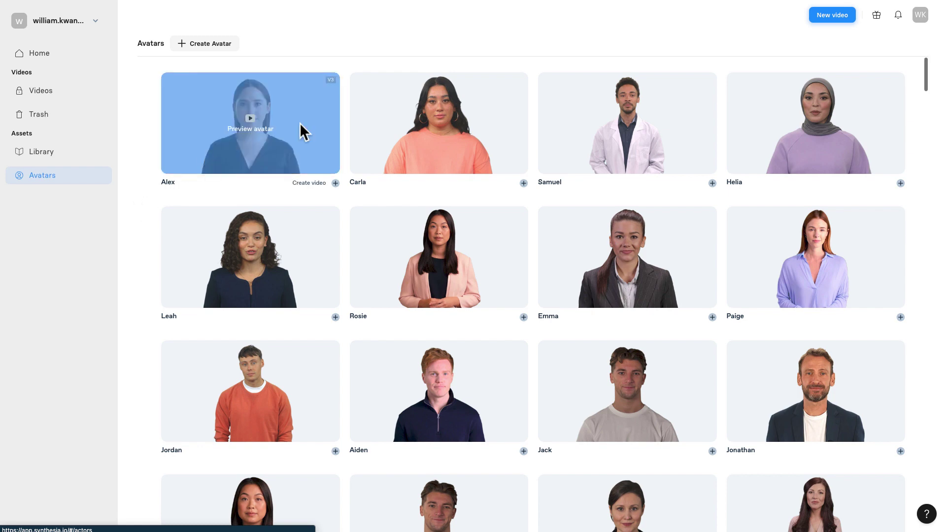
mouse_move(816, 118)
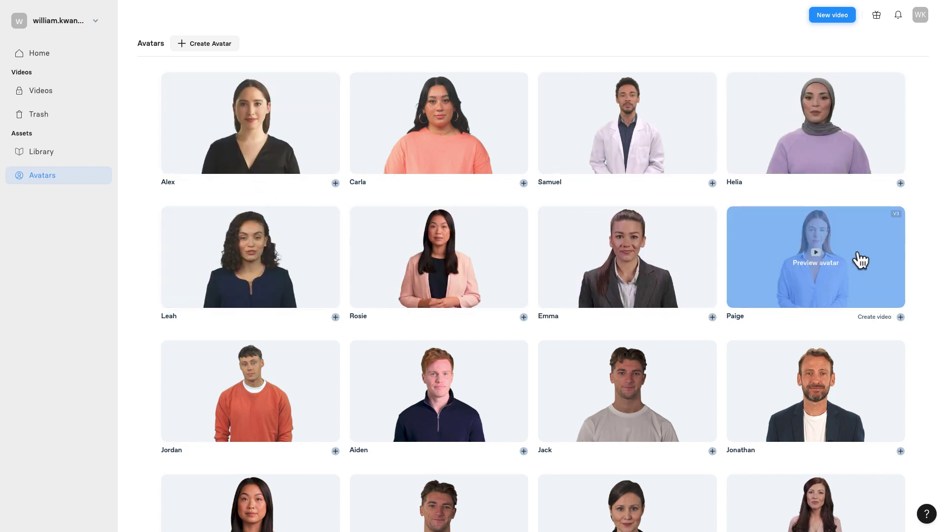
scroll(732, 287, down, 2)
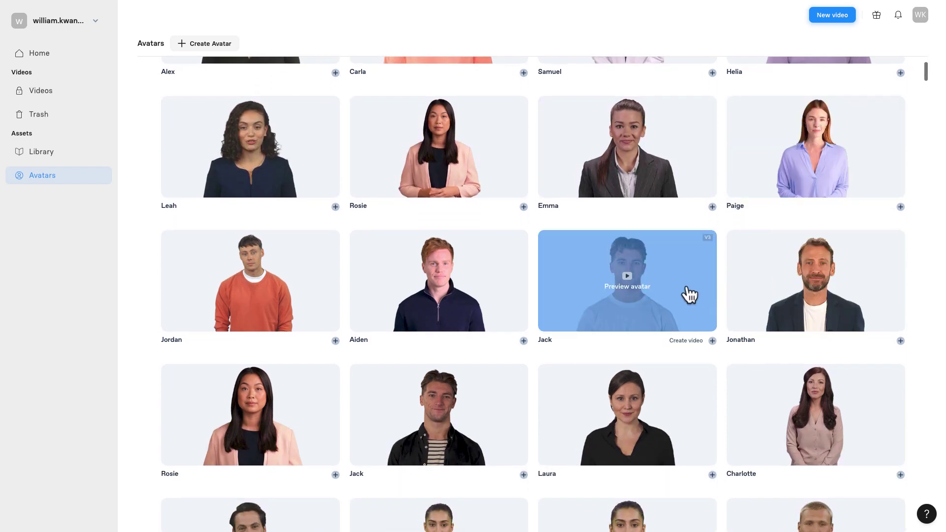
scroll(690, 295, down, 6)
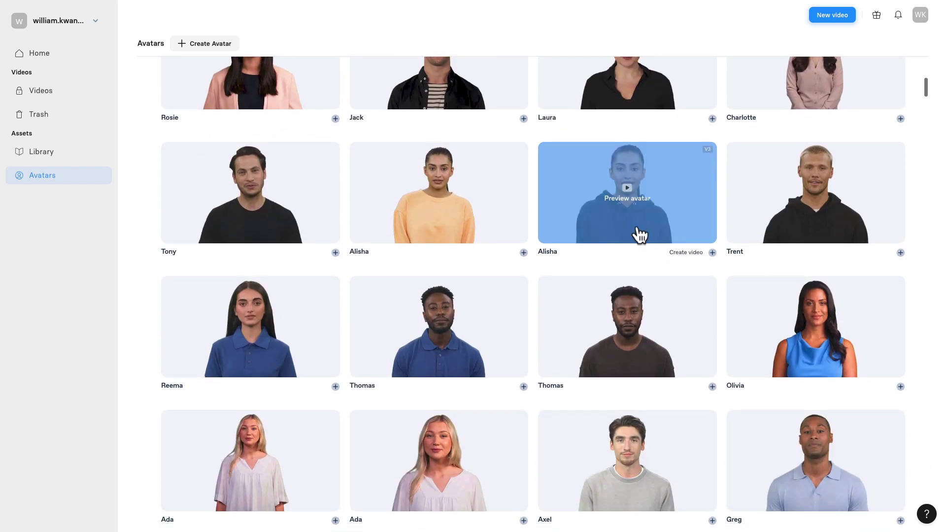
scroll(187, 323, down, 3)
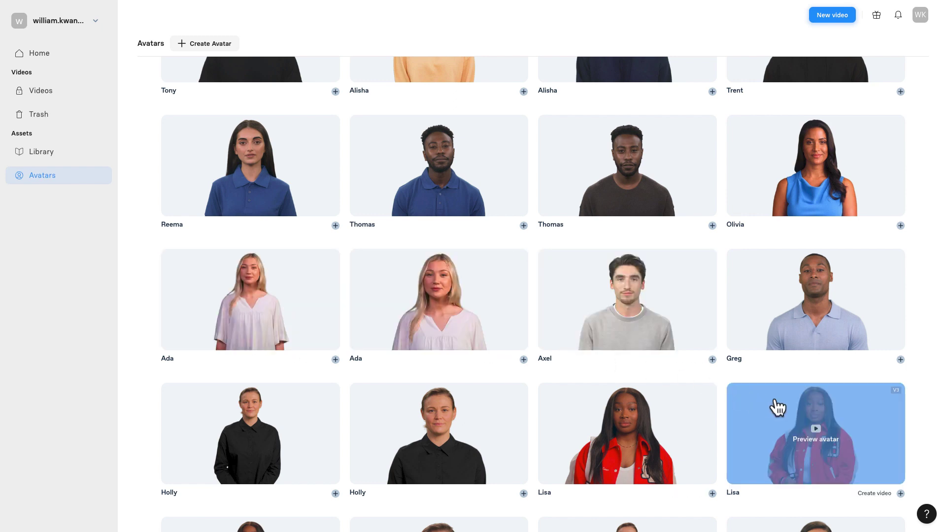
scroll(925, 413, down, 3)
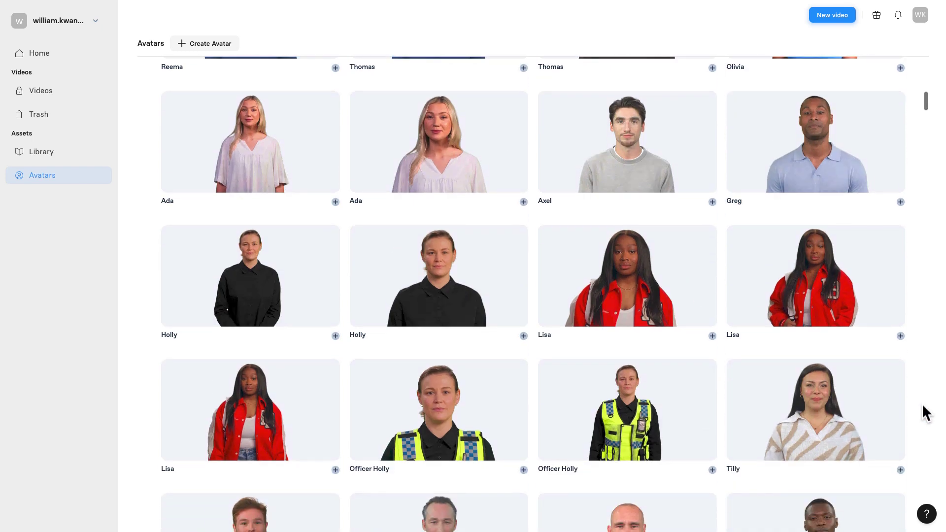
scroll(925, 413, down, 6)
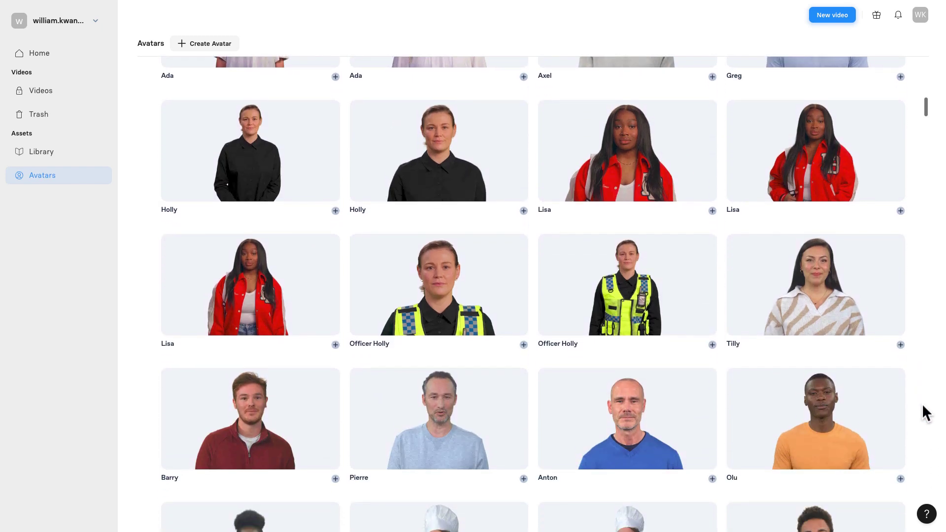
scroll(925, 413, up, 3)
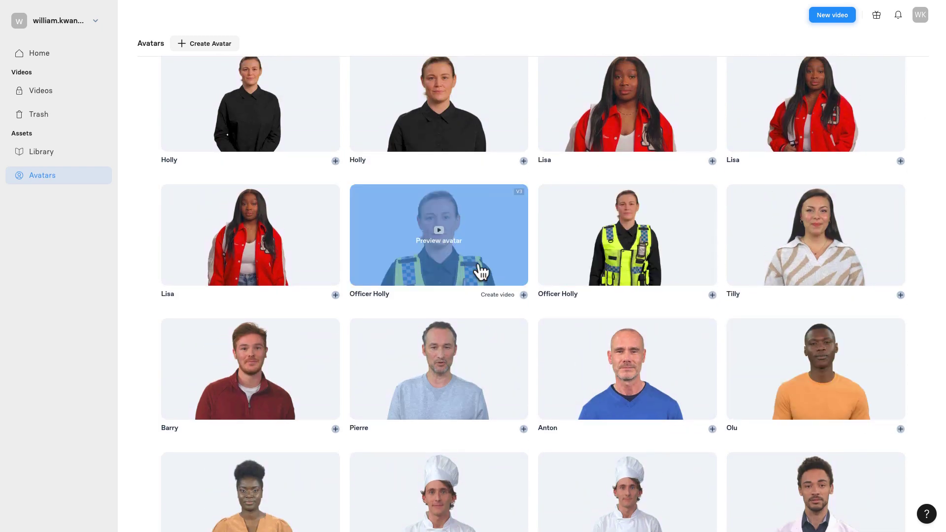
scroll(666, 380, down, 7)
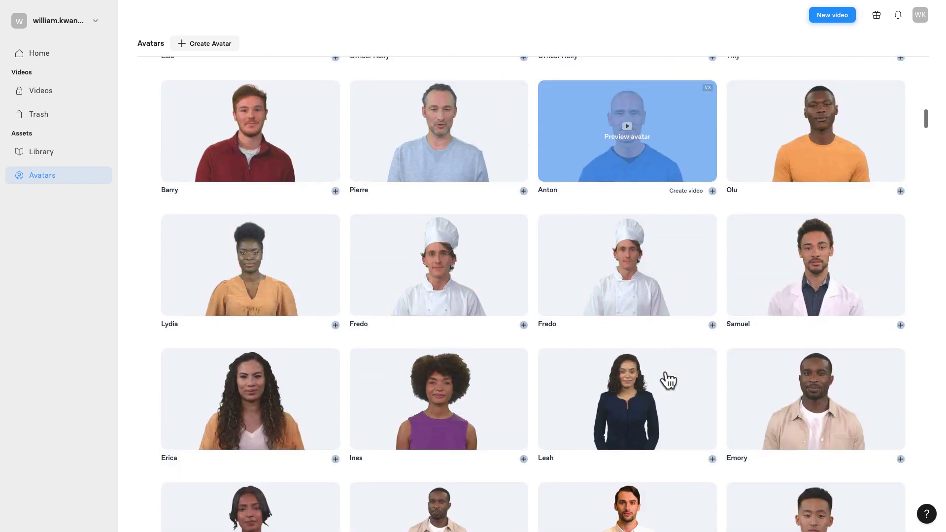
scroll(583, 331, down, 4)
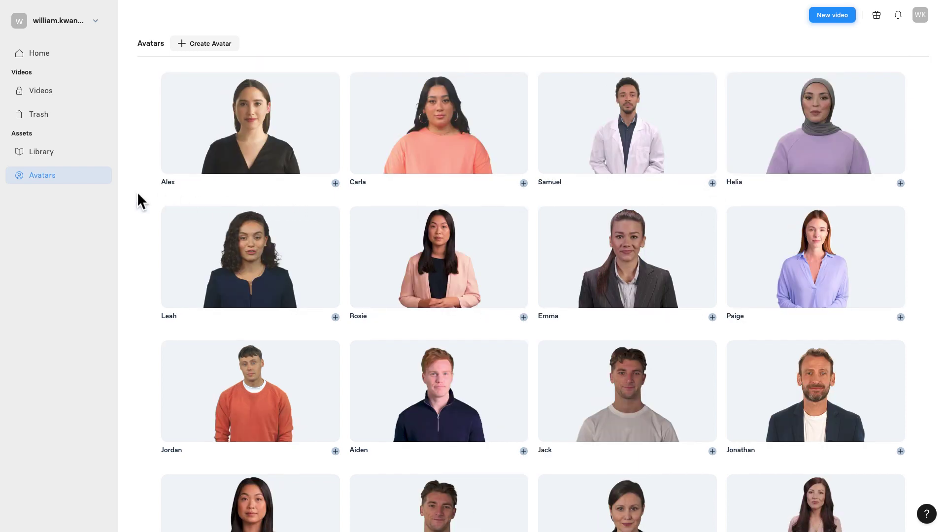
Play the English preview of the avatar Alex and create a video with this avatar.
mouse_move(183, 131)
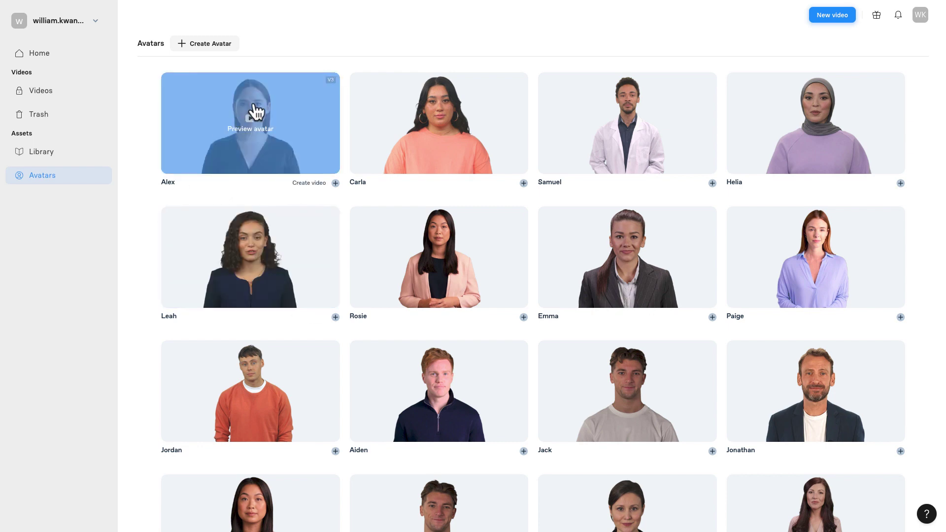
click(235, 139)
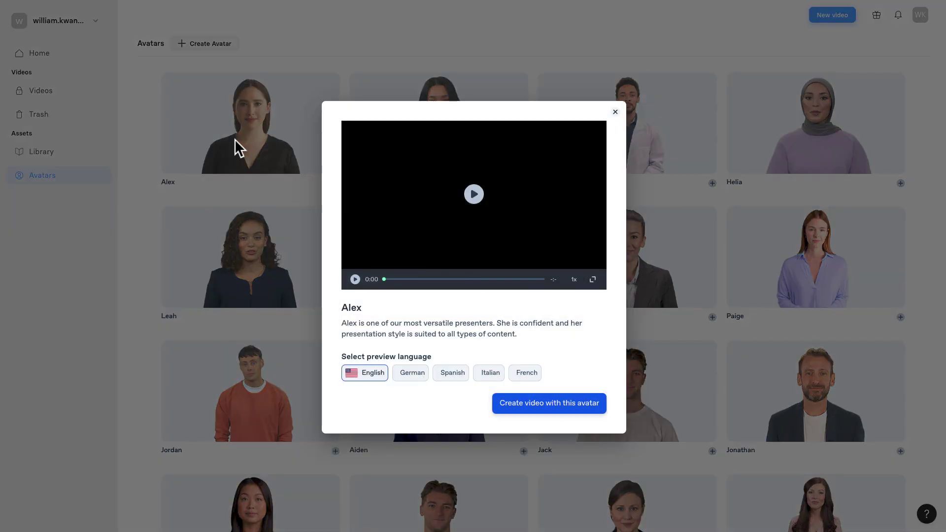
click(354, 279)
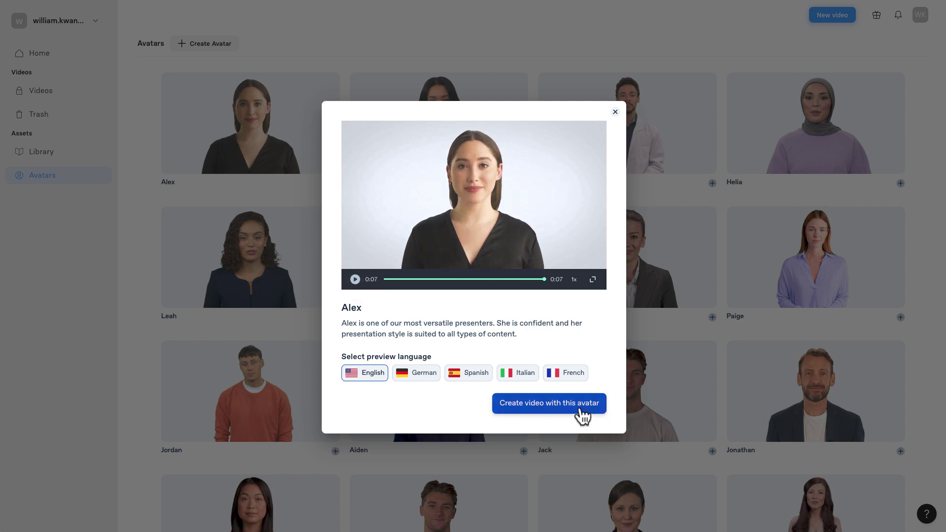
mouse_move(513, 252)
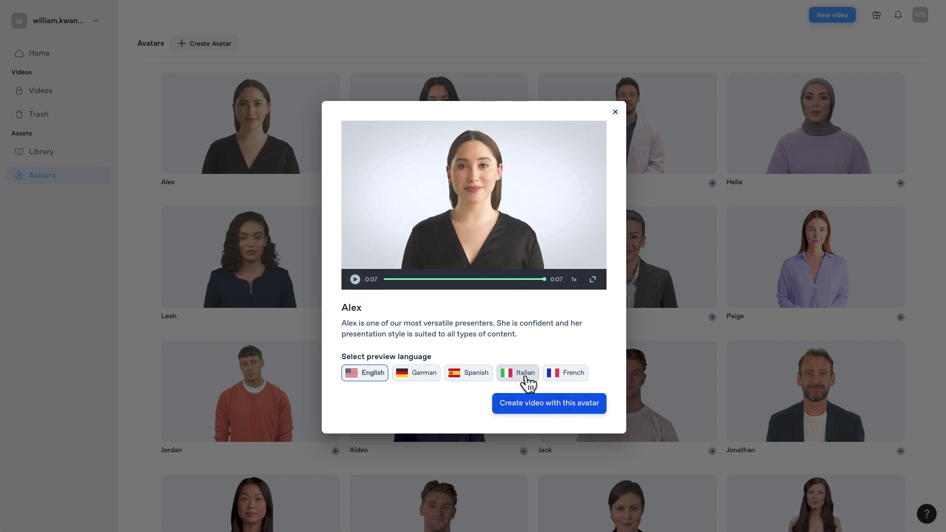
click(532, 413)
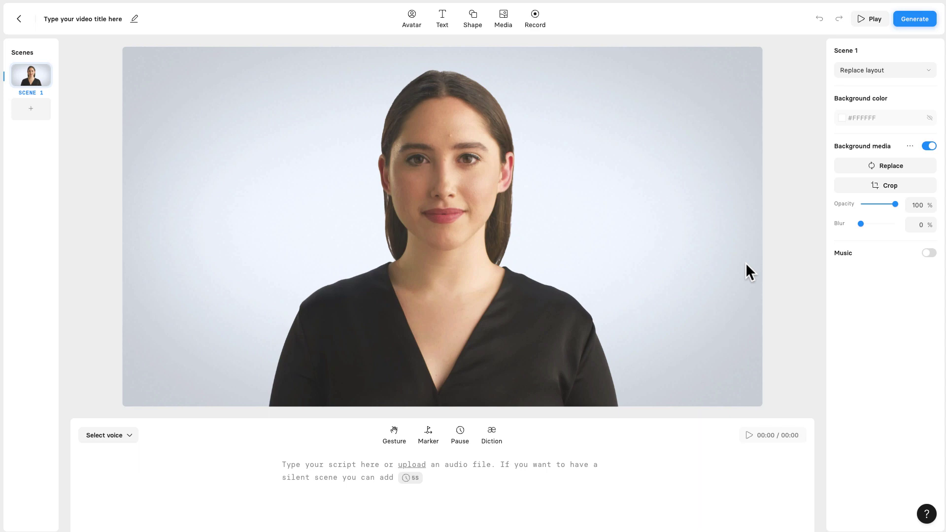
Return to the home page and start a new video using AI script generation.
click(19, 20)
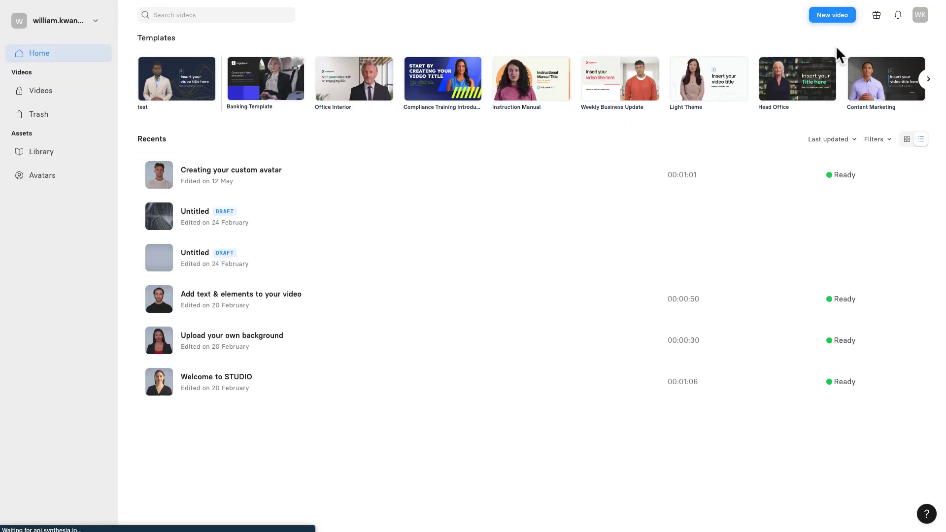
click(830, 17)
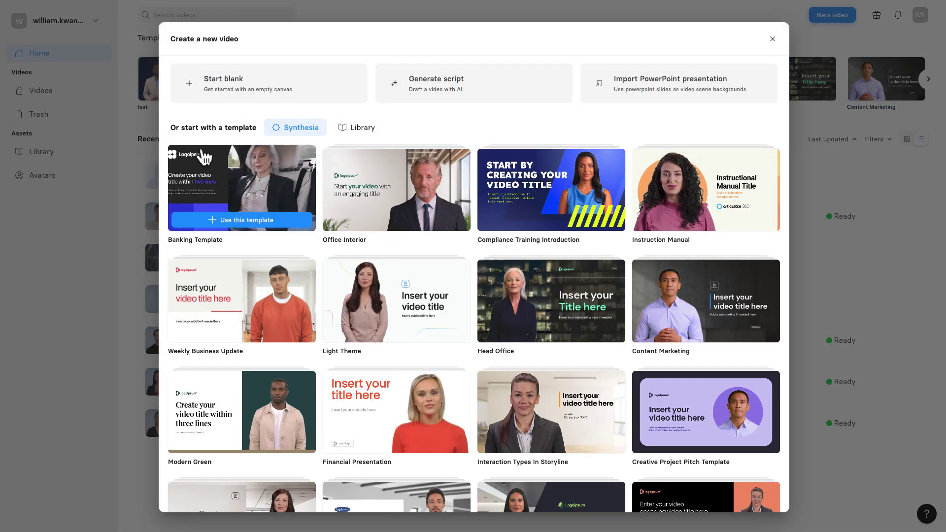
mouse_move(741, 232)
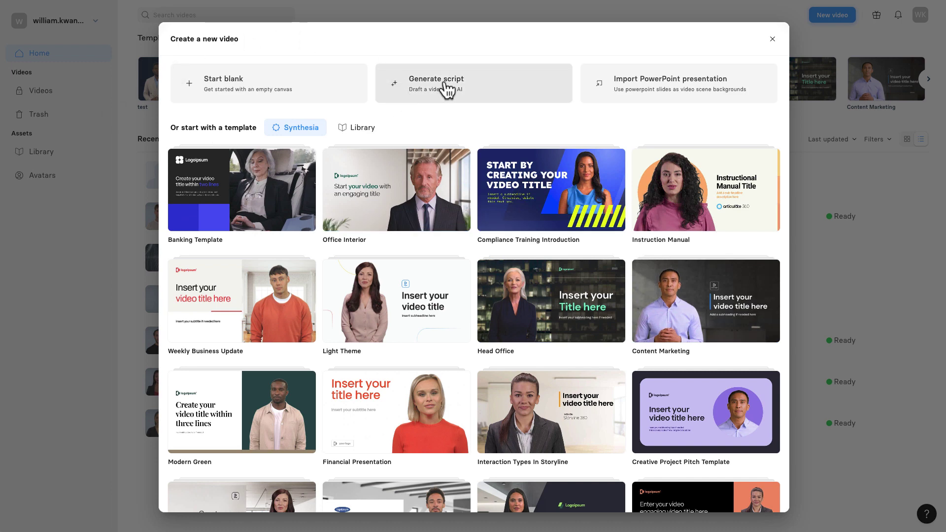
click(487, 96)
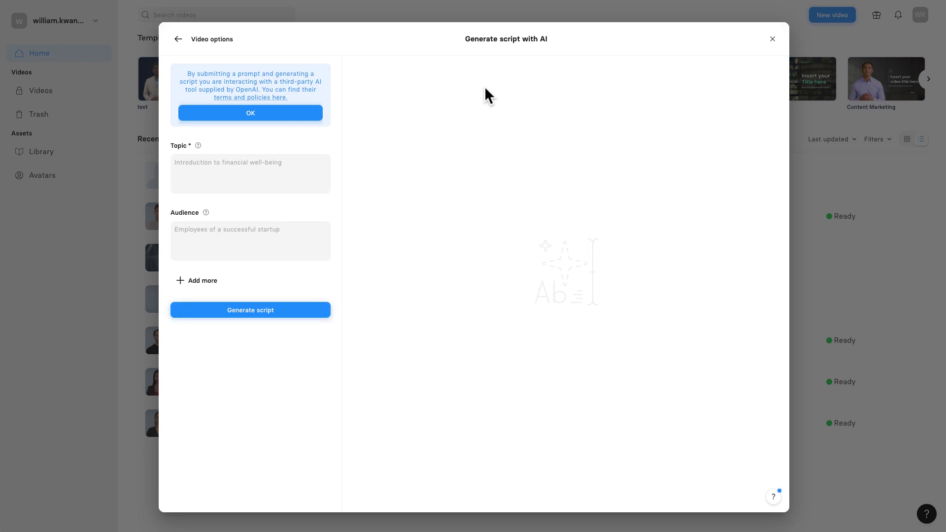
Enter "Password Management 101" as the topic of the AI-generated script.
click(252, 183)
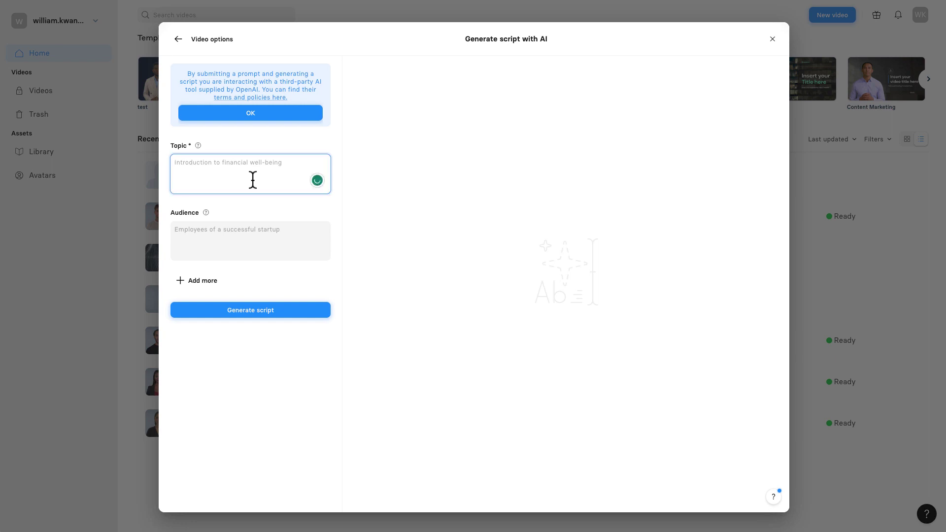
text(Password )
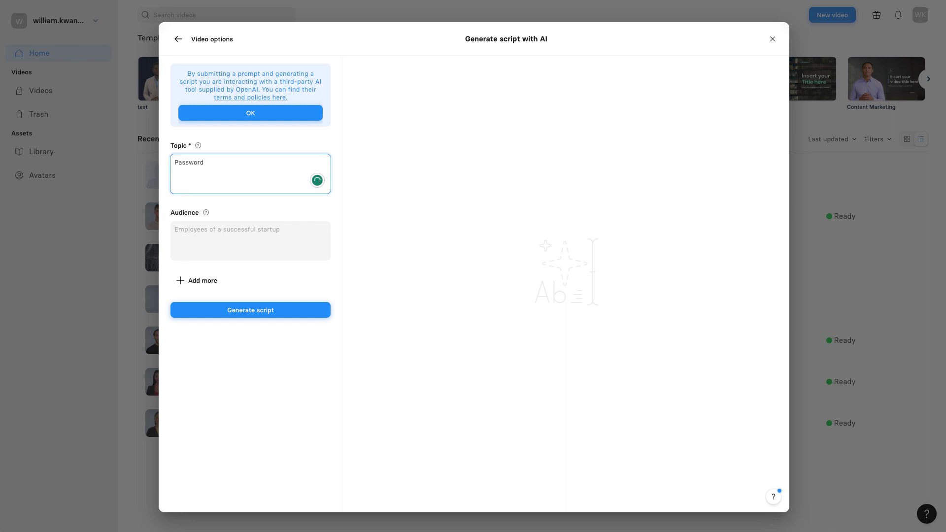
text(Management 101)
click(386, 253)
Enter "senior, middle age, non tech savvy people" as the script's audience.
click(206, 239)
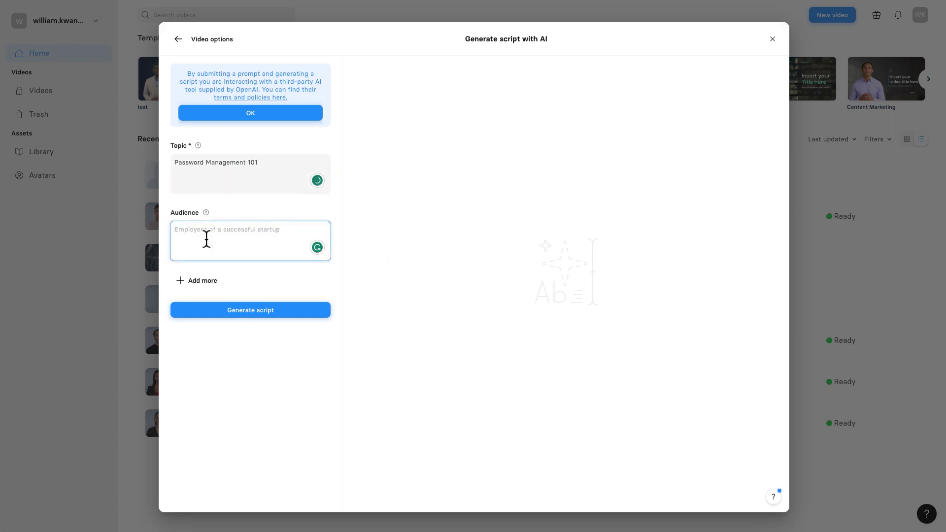
text(senior)
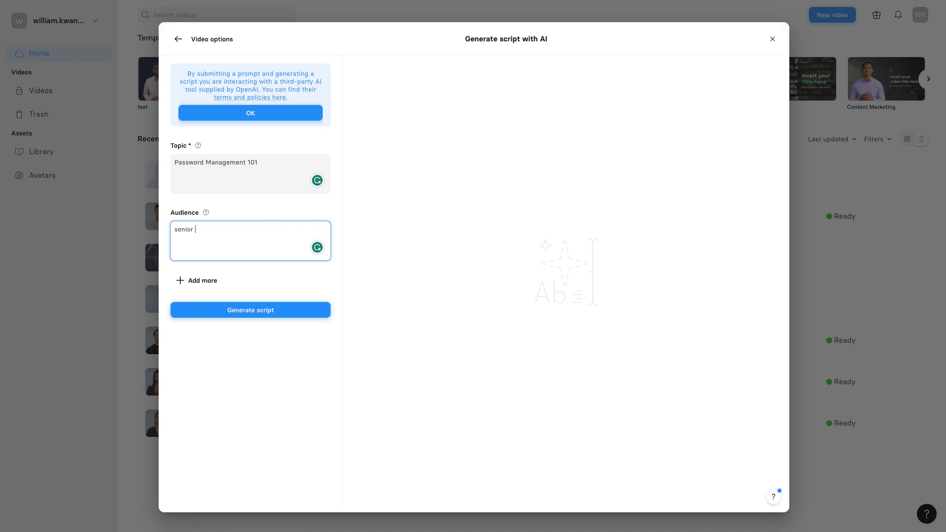
text(, middle ages)
text( non te)
text(ch svv)
text(avvy people)
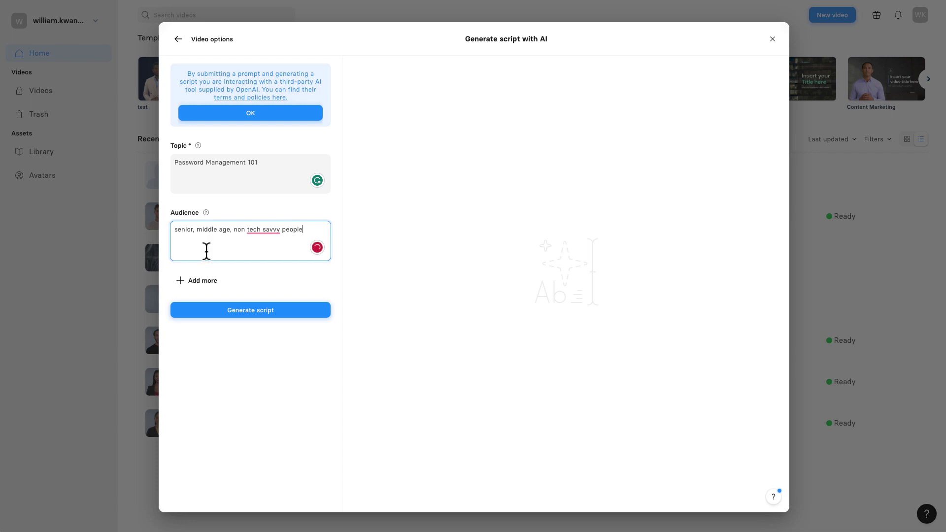
Correct the audience wording to "seniors, middle age, non-tech-savvy people", accepting the suggested hyphenation.
mouse_move(265, 229)
click(270, 256)
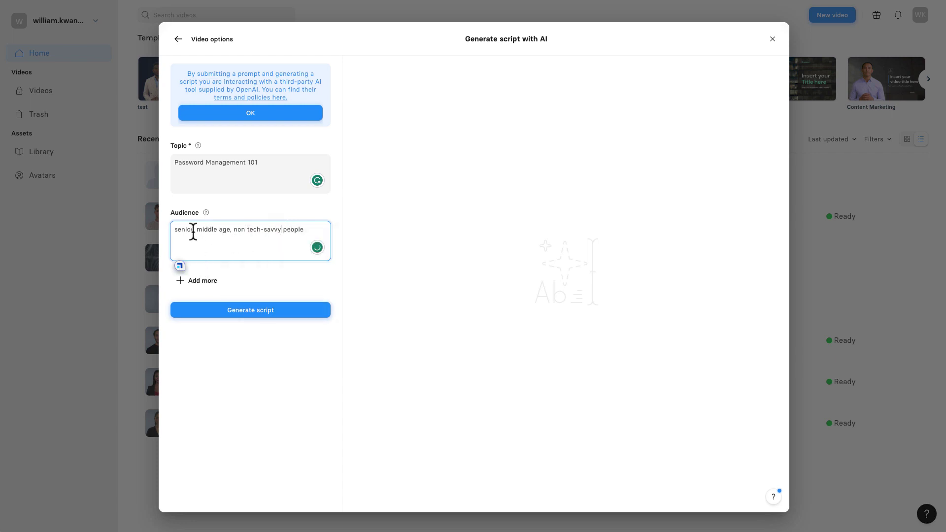
click(194, 230)
text(s)
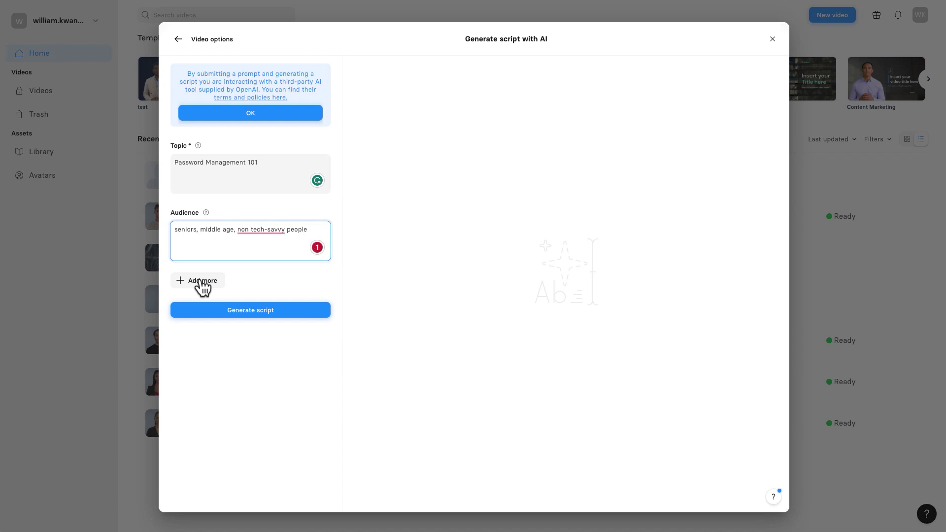
click(274, 229)
click(273, 254)
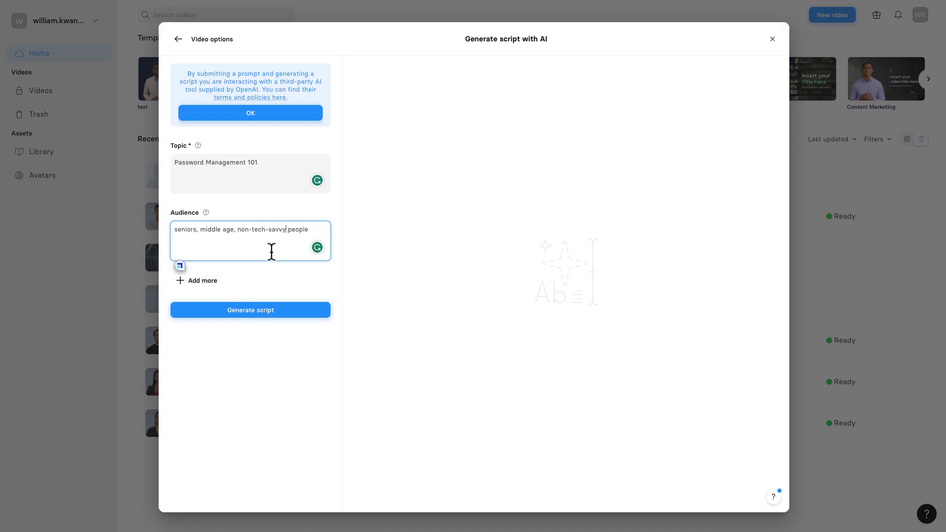
Add language and objective fields to the script settings, keeping English (US) as the language.
click(213, 283)
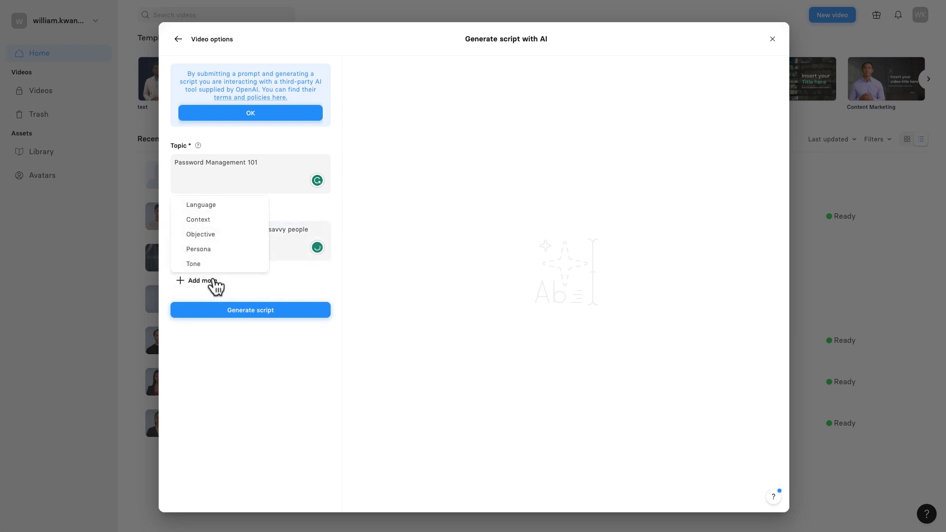
click(218, 205)
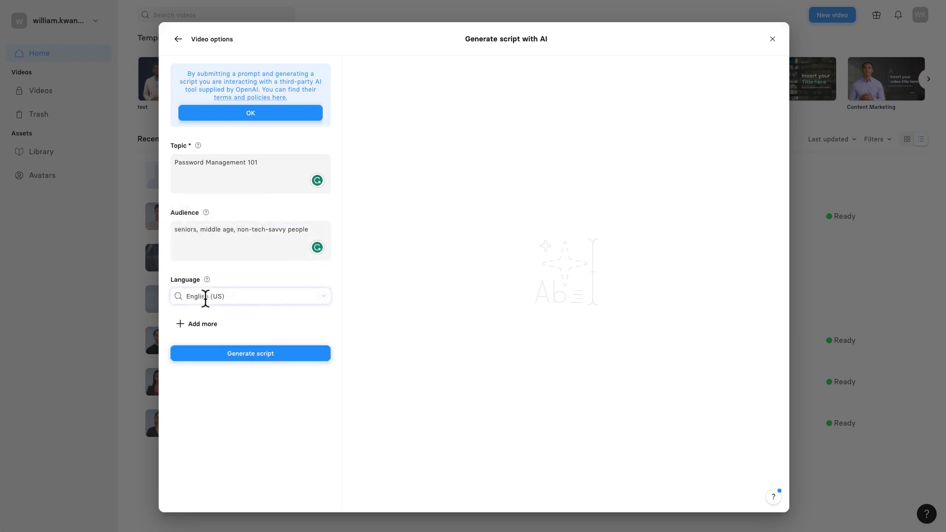
click(213, 332)
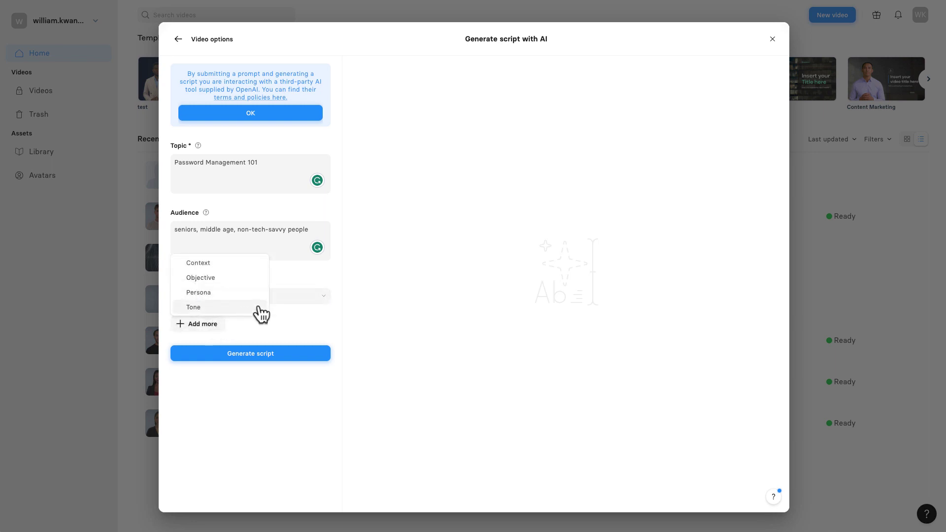
click(225, 279)
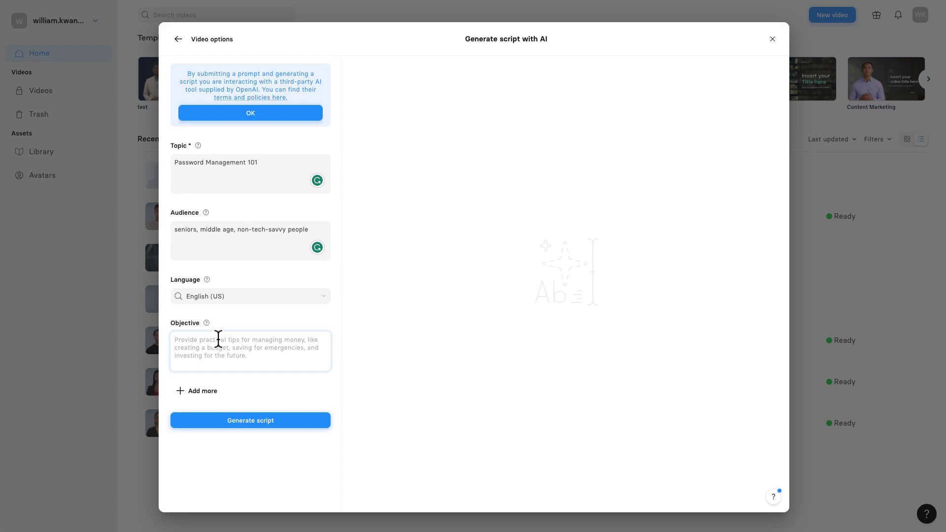
Enter "provide practical ways to store passwords that are secure" as the script's objective, accepting the suggested spelling correction.
click(308, 338)
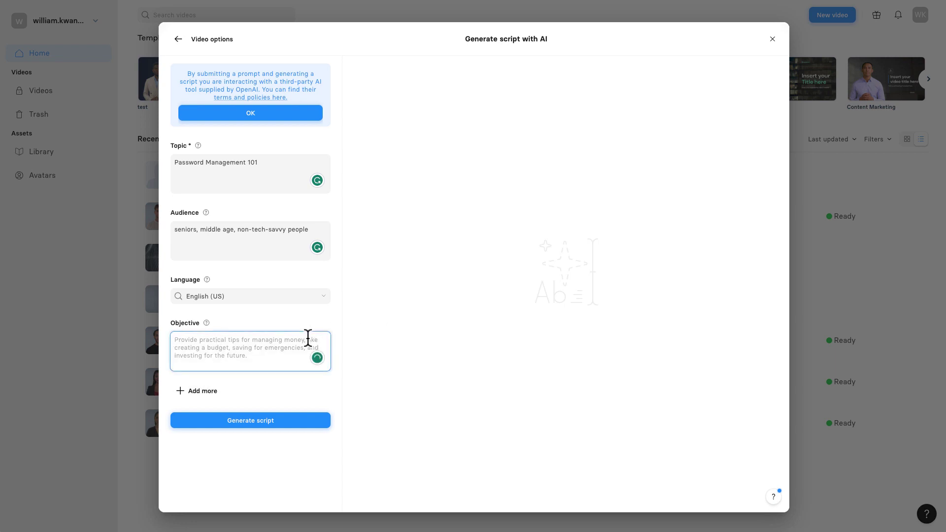
text(provide)
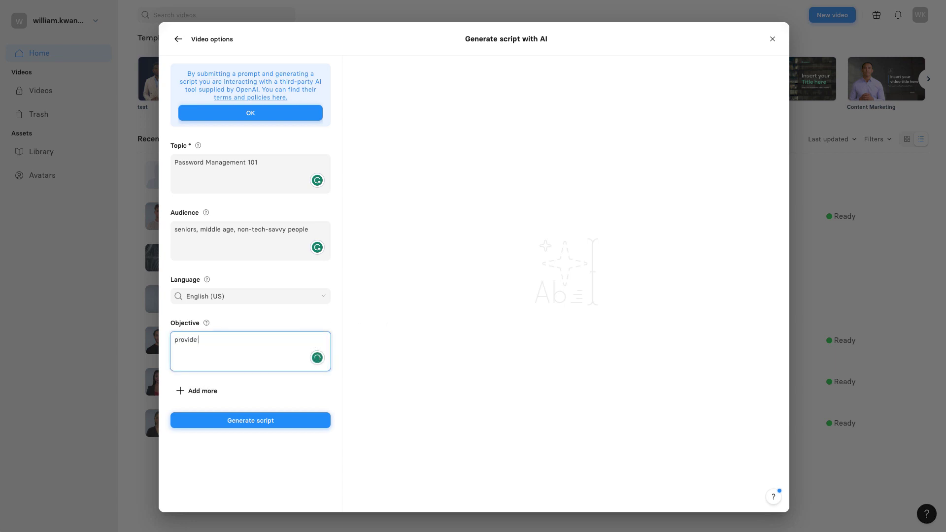
text( practical ways to store passoword that ar)
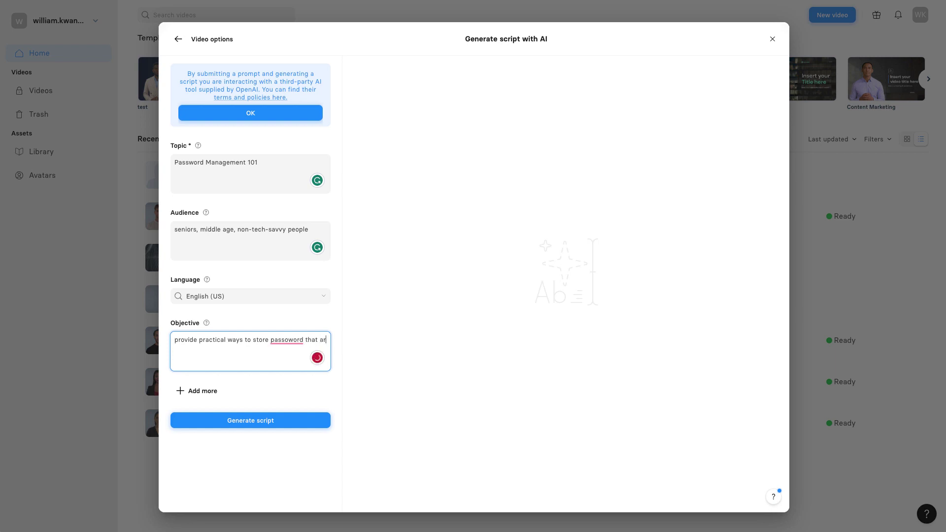
text(e secure)
mouse_move(298, 340)
click(291, 355)
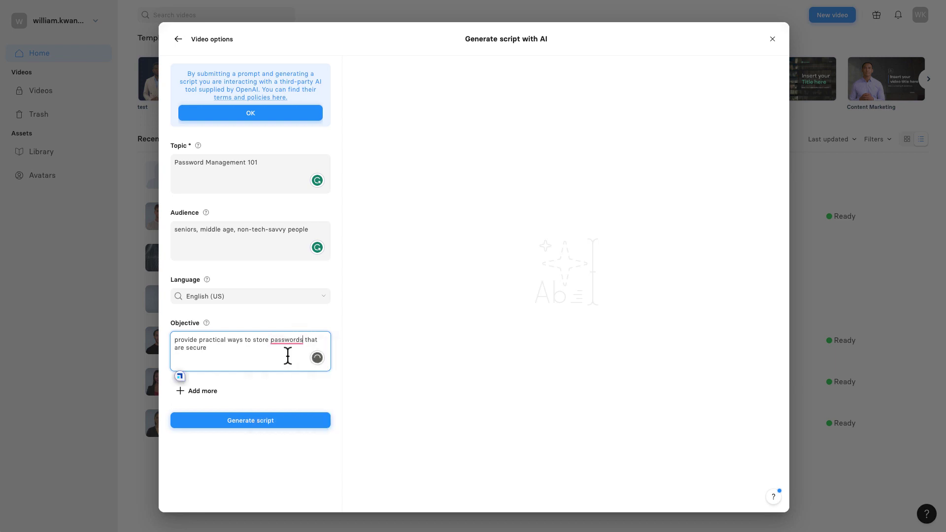
Extend the objective with ", teach them not to reuse password or to share your password".
click(283, 355)
text(, teach them not )
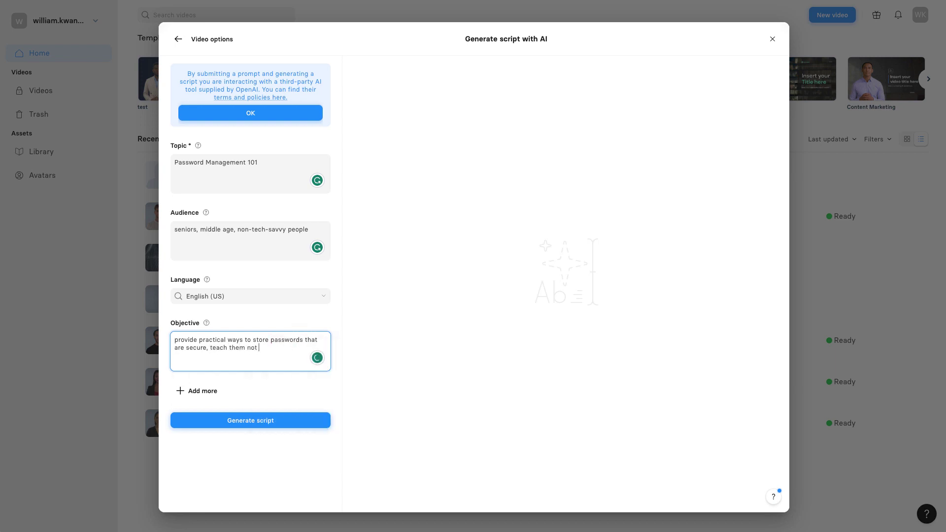
text(to reuse password or to share your password)
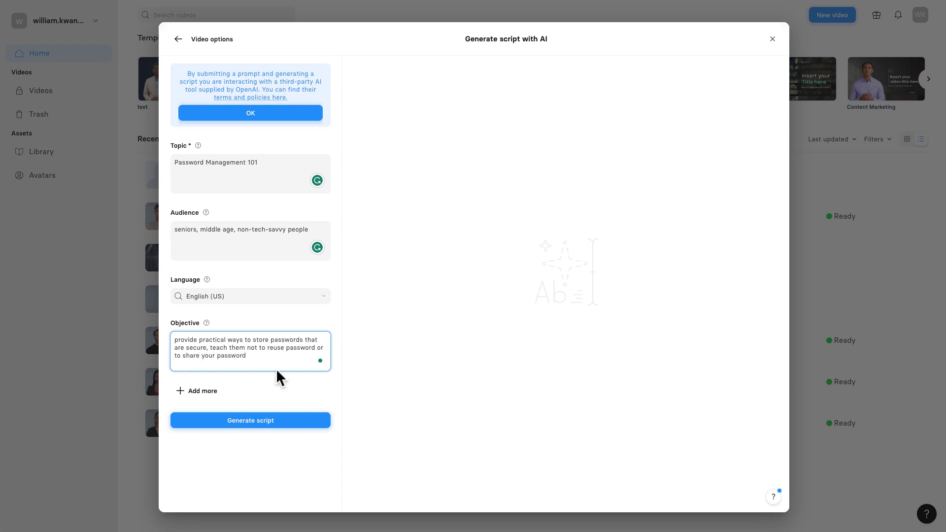
Add a tone field to the script settings and set it to "friendly".
click(204, 391)
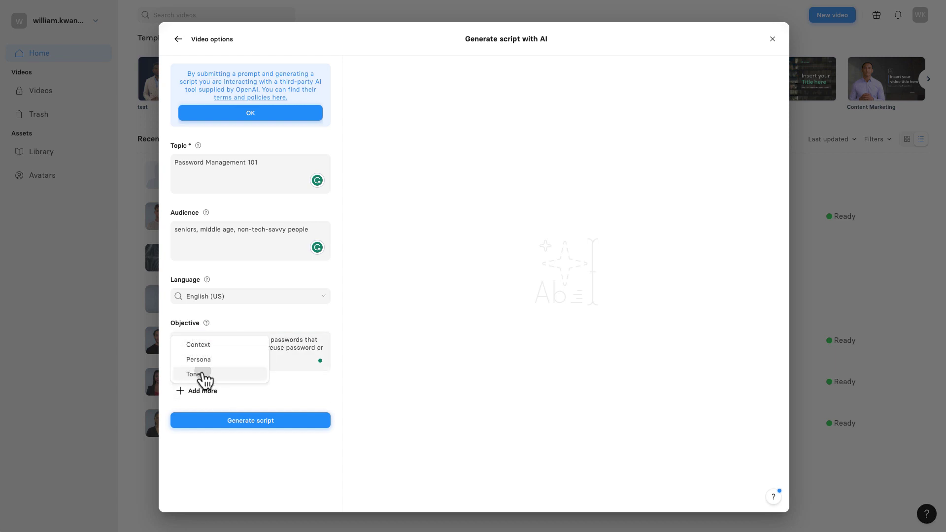
click(189, 375)
click(225, 406)
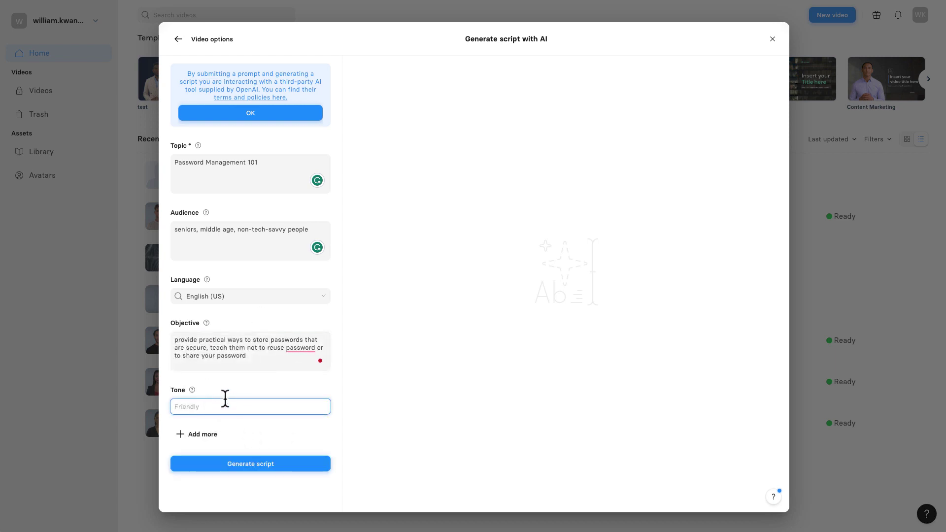
text(friendly)
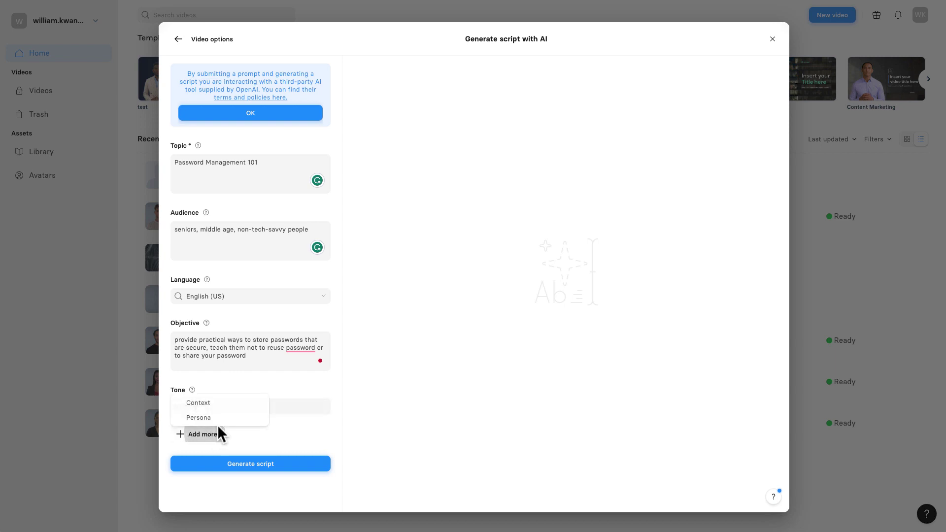
Add context and persona fields to the script settings, leaving the context empty.
click(217, 400)
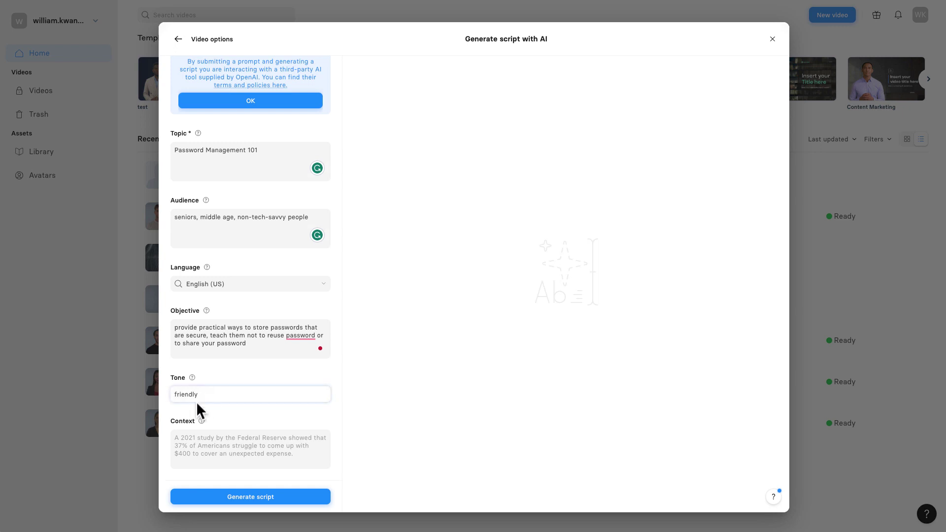
click(218, 433)
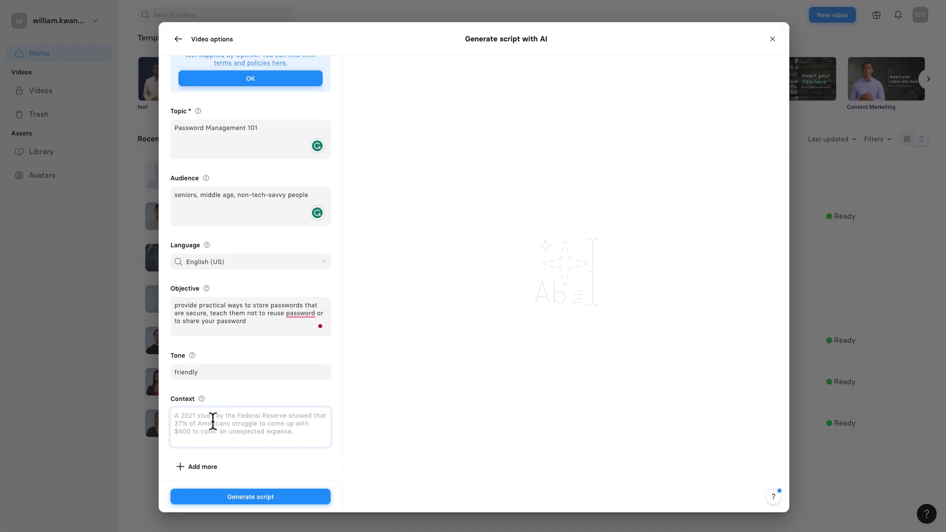
click(204, 466)
click(217, 450)
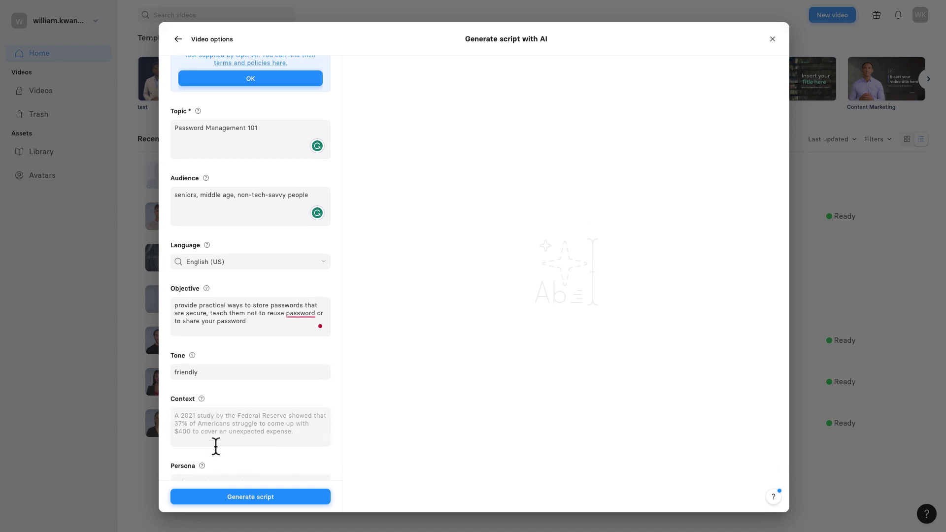
Enter "20 year cyber securityi specialist" as the script's persona.
click(208, 466)
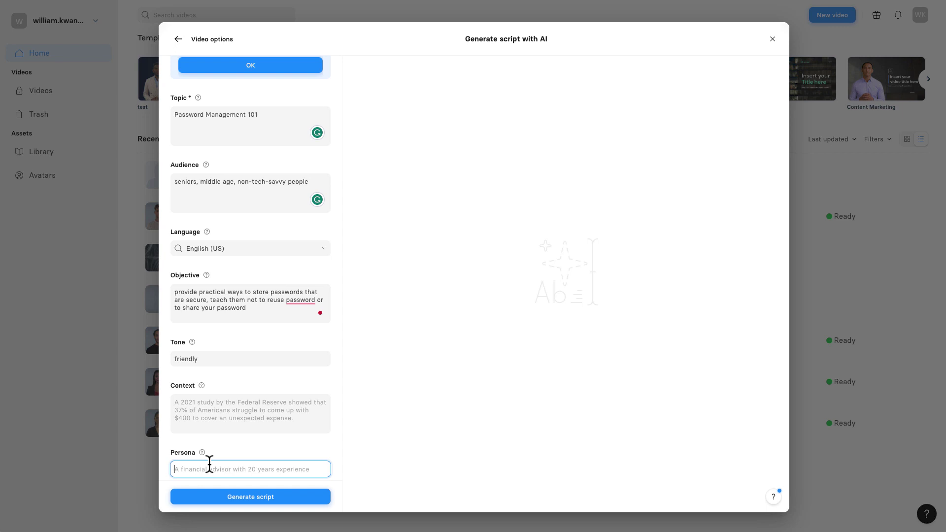
text(20 year )
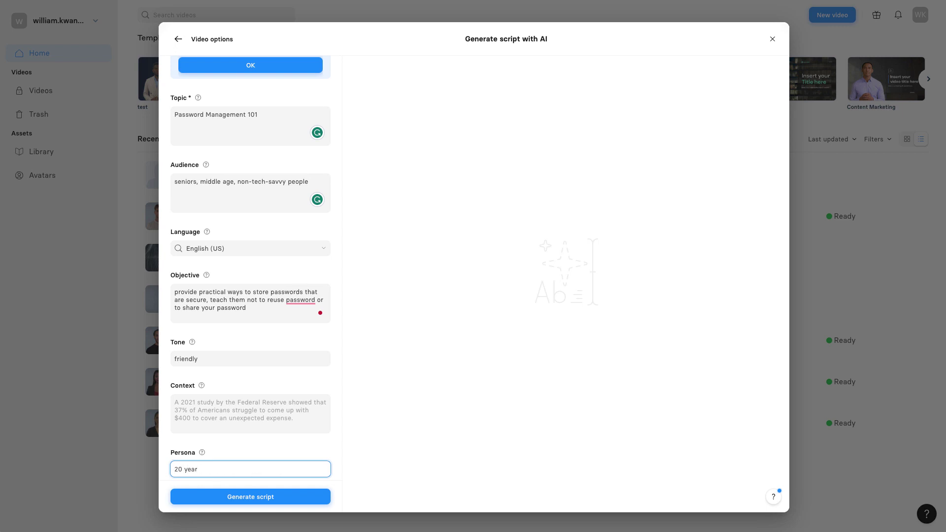
text(cyber scurity)
key(BackSpace)
key(BackSpace)
key(BackSpace)
key(BackSpace)
key(BackSpace)
key(BackSpace)
key(BackSpace)
key(BackSpace)
text(securityi specialist)
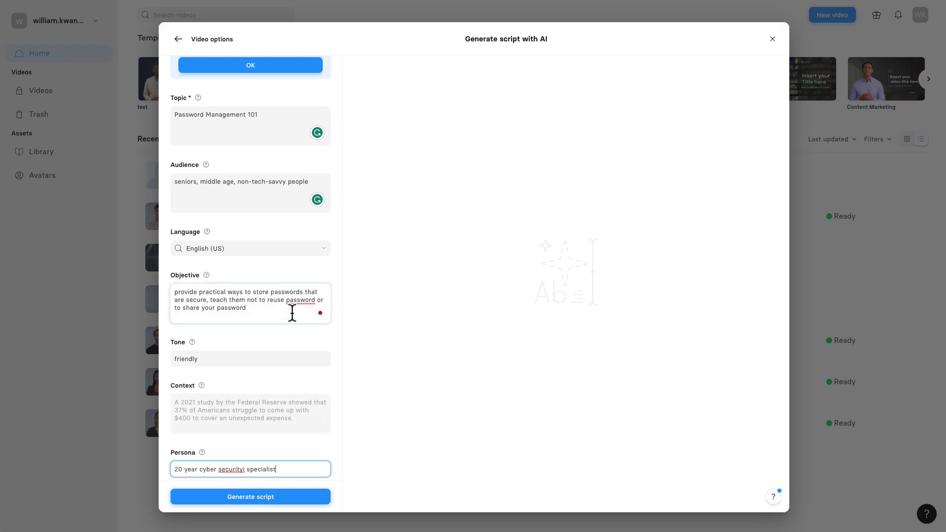
Accept the suggested correction "passwords" after "reuse" in the objective and generate the script.
mouse_move(302, 299)
click(309, 327)
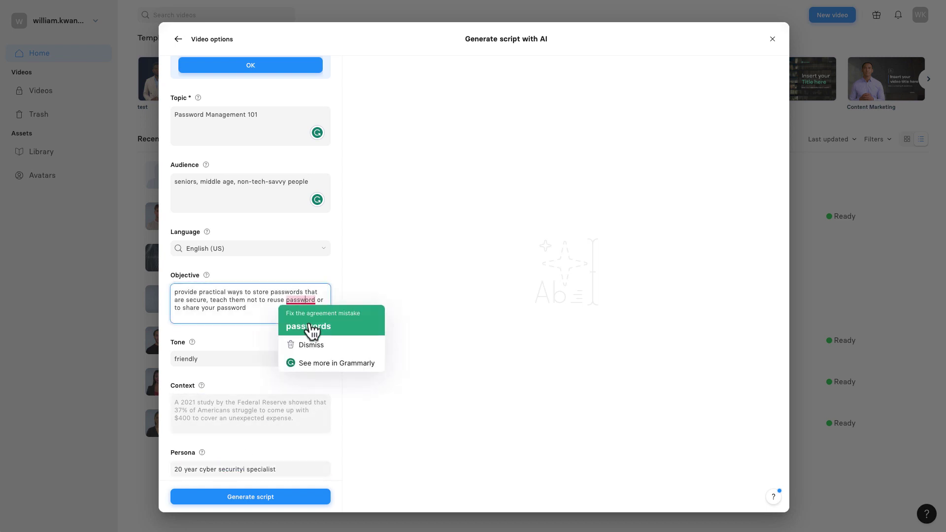
click(268, 500)
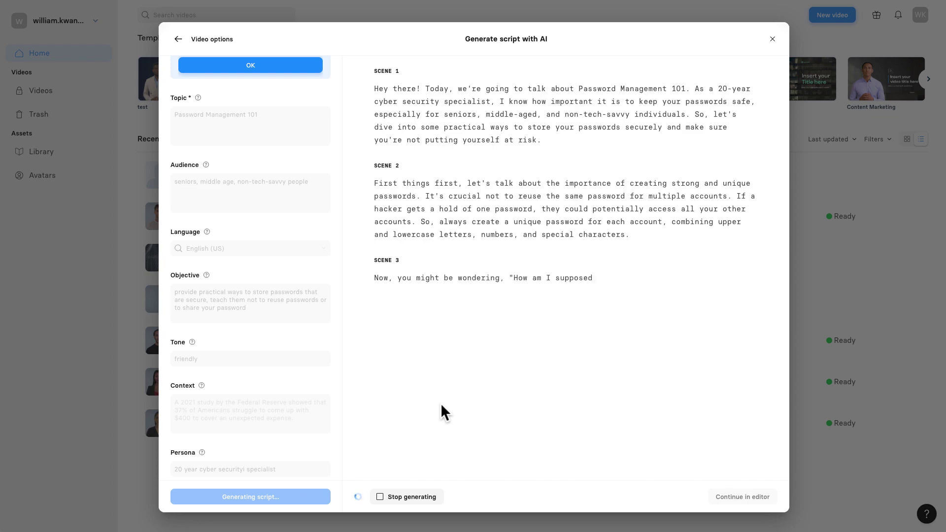
Review the generated script through its final scene and continue with it in the video editor.
scroll(611, 256, up, 5)
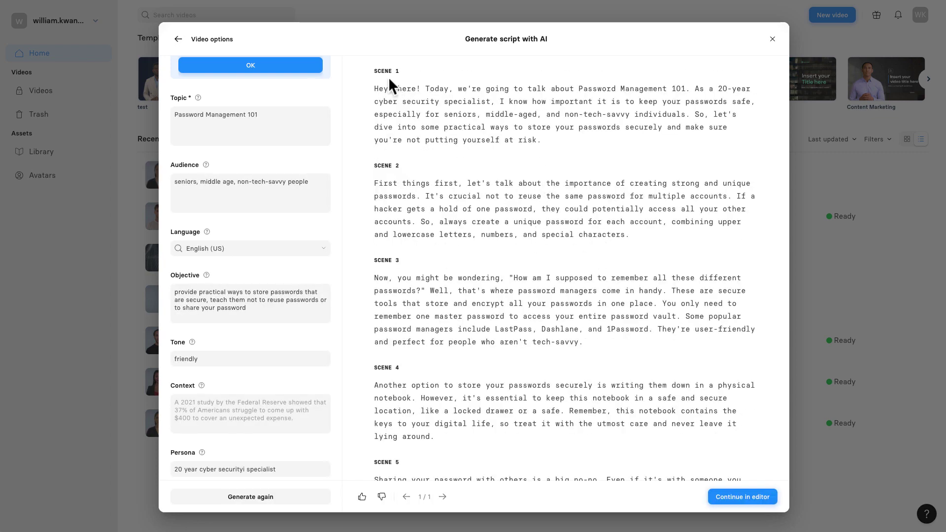
scroll(430, 261, down, 5)
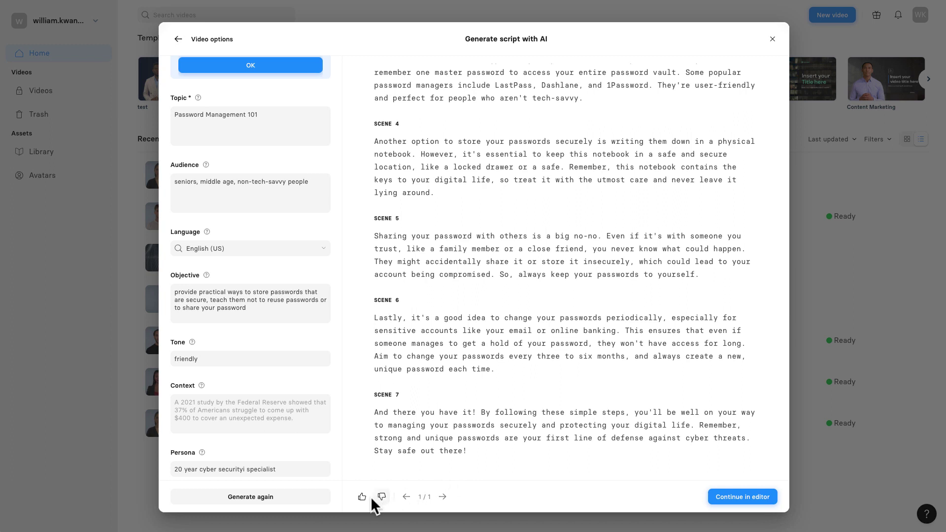
click(729, 500)
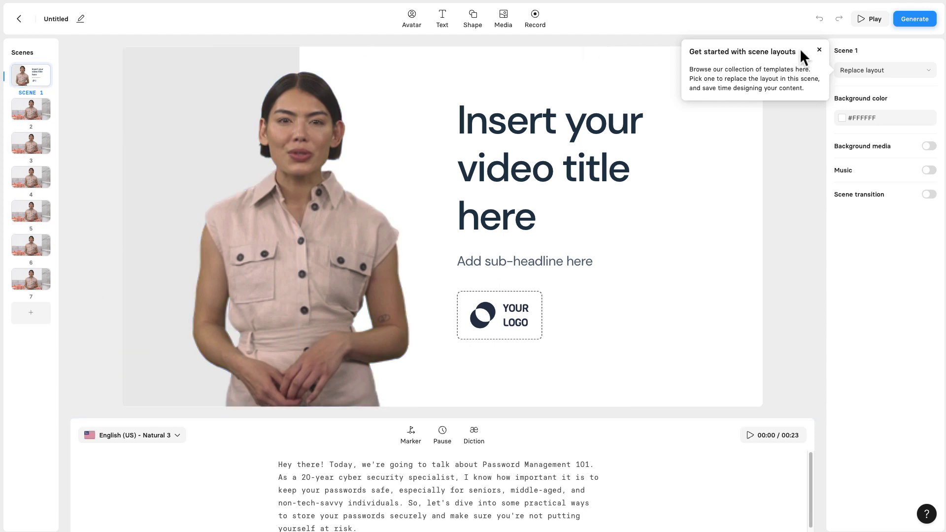
Dismiss the scene layouts tip and replace scene 1's layout with the white title design showing the avatar to the right of the text.
click(819, 50)
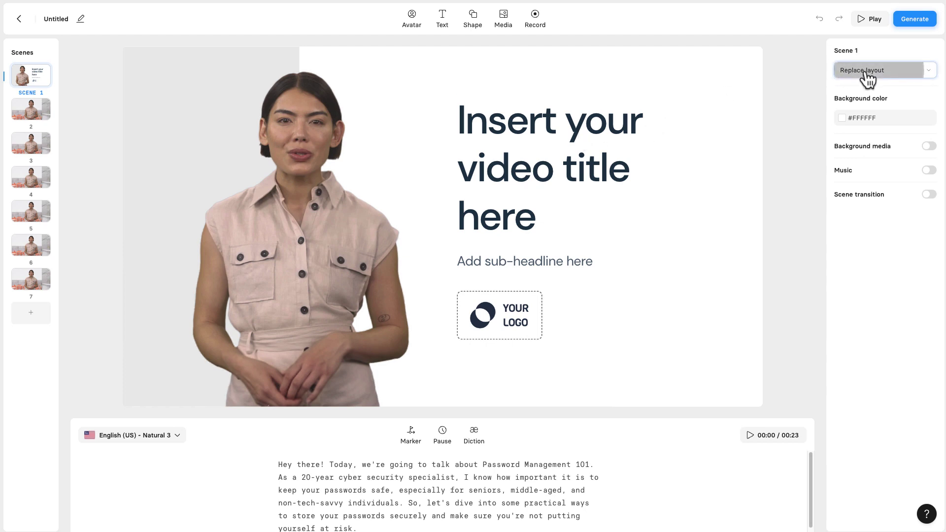
click(893, 63)
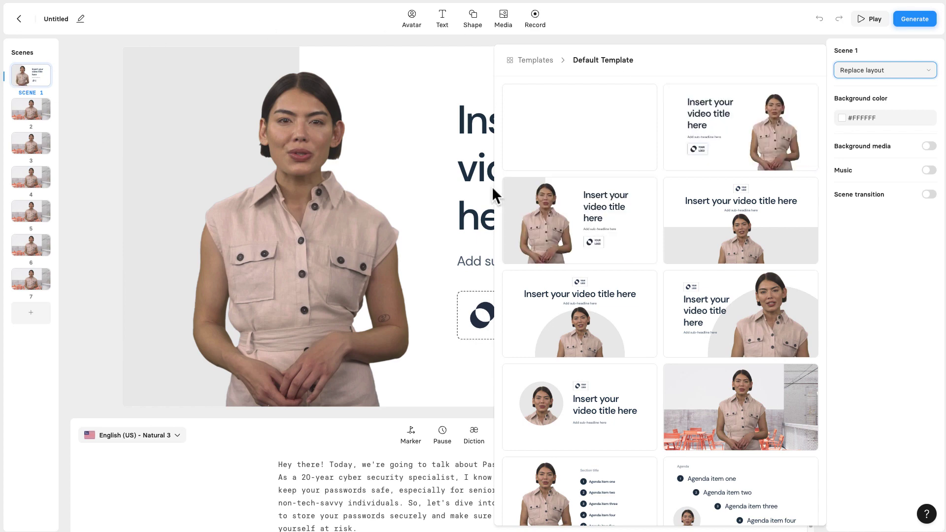
mouse_move(583, 318)
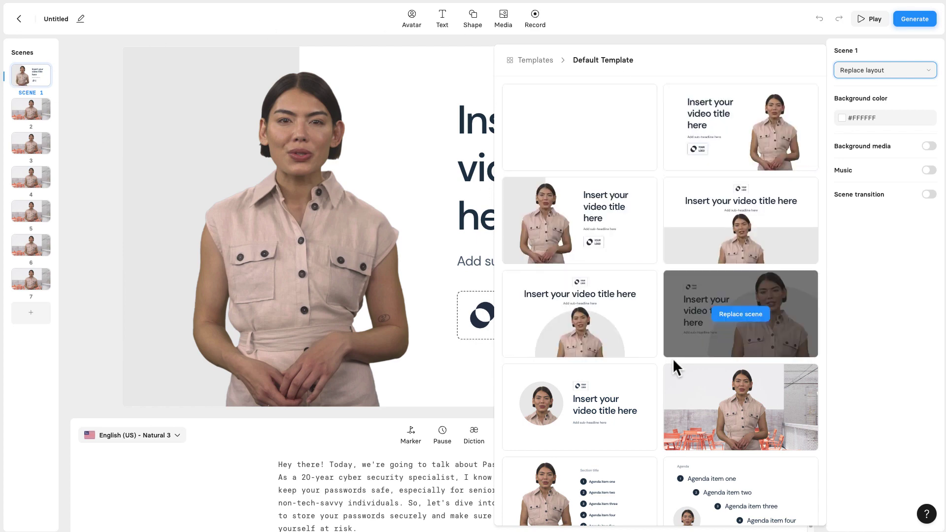
scroll(603, 340, down, 6)
scroll(601, 334, down, 2)
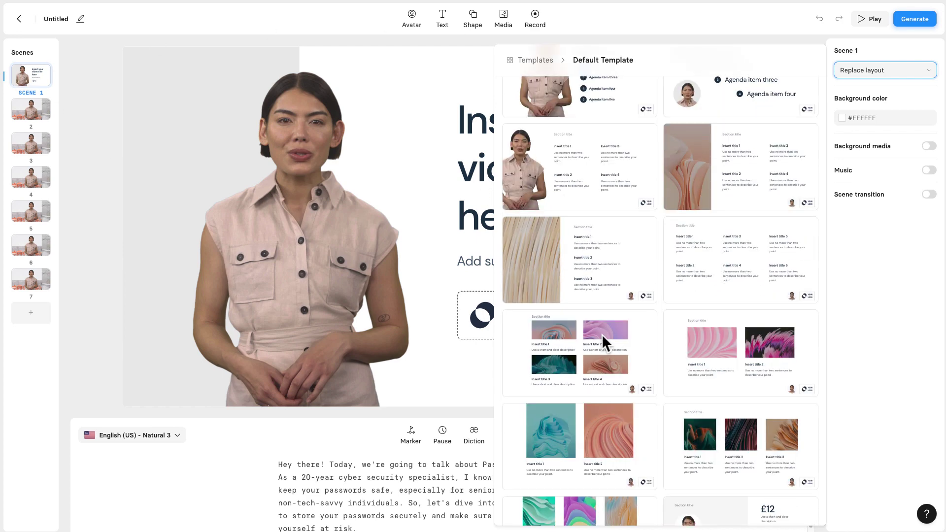
scroll(601, 334, up, 8)
scroll(758, 222, down, 1)
mouse_move(773, 123)
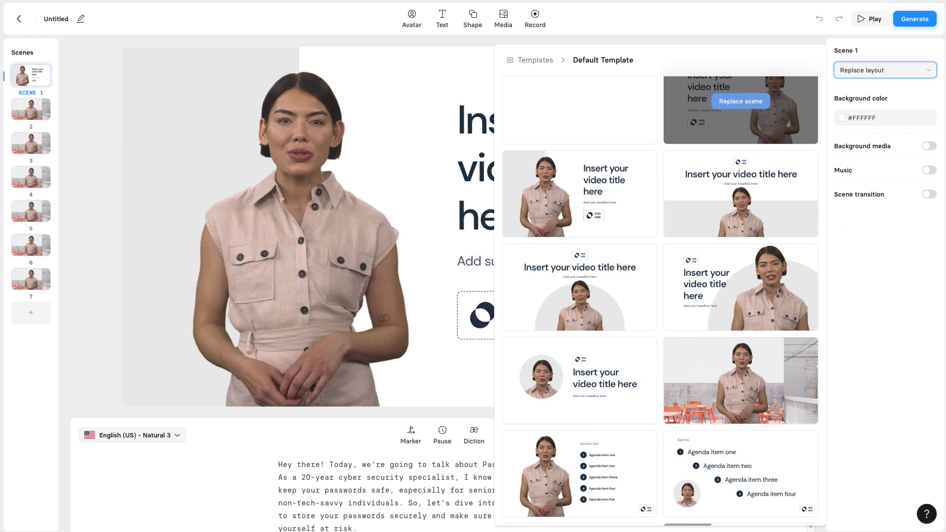
click(740, 101)
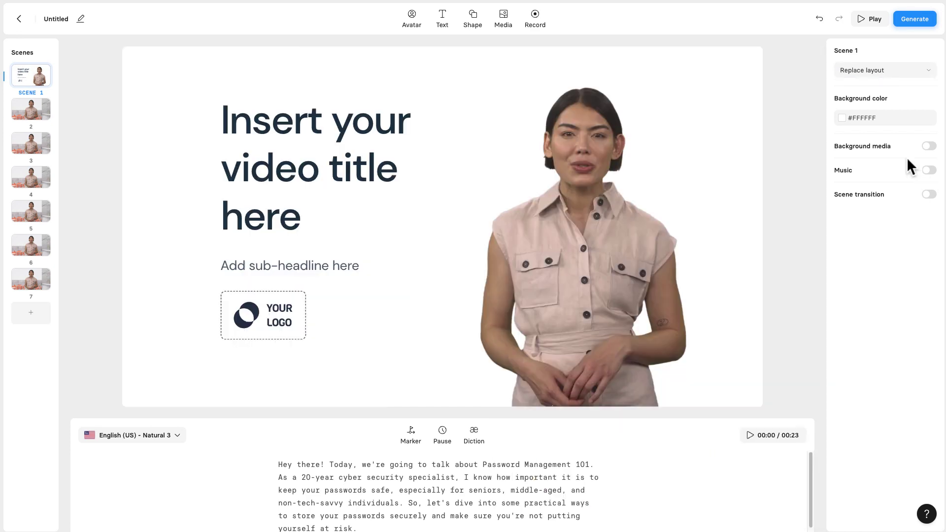
Examine the background color picker for scene 1, then close it.
click(862, 117)
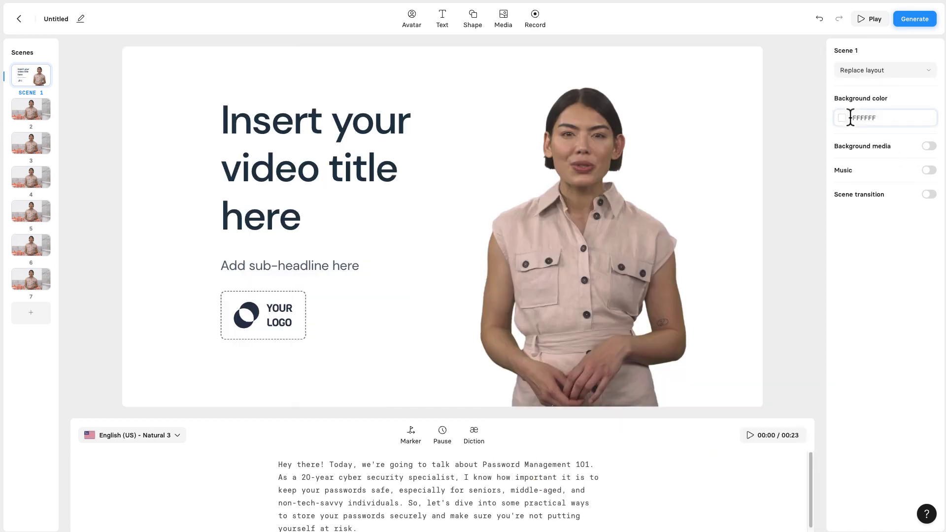
click(844, 116)
click(844, 116)
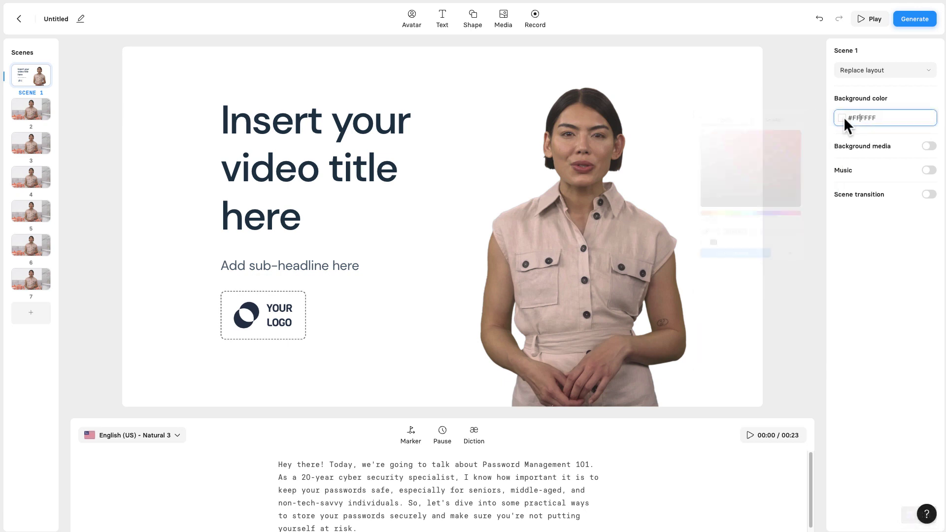
click(843, 118)
drag(817, 151, 688, 121)
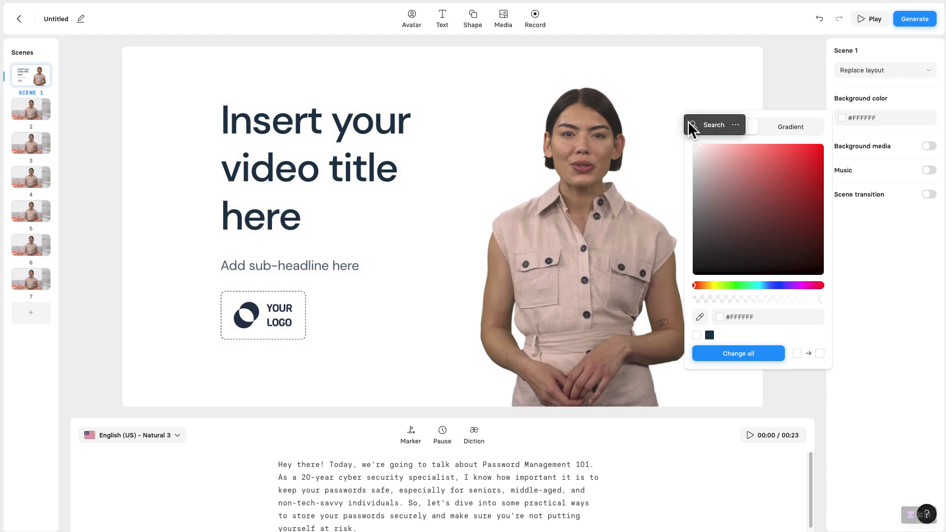
click(866, 238)
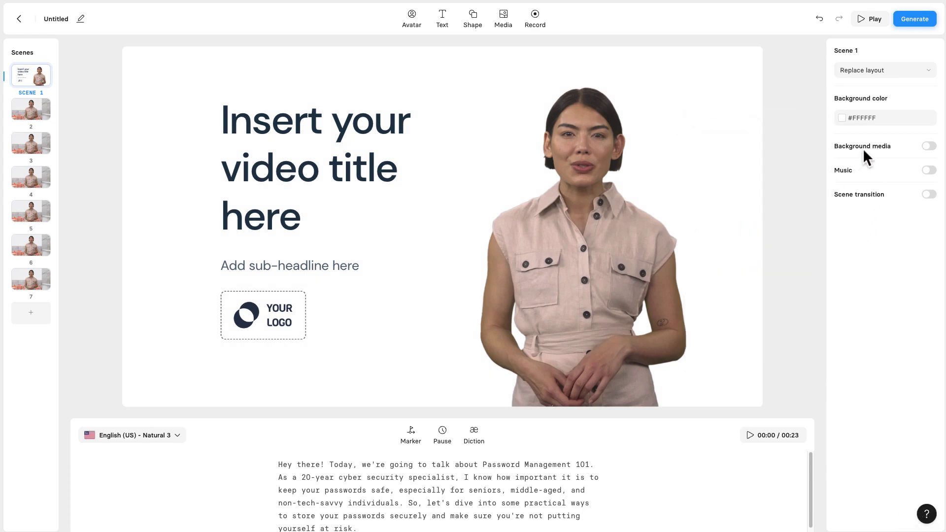
Set scene 1's background media to the blue digital-grid Shutterstock image found by searching images for "cyber", and set its blur to 4%.
click(929, 146)
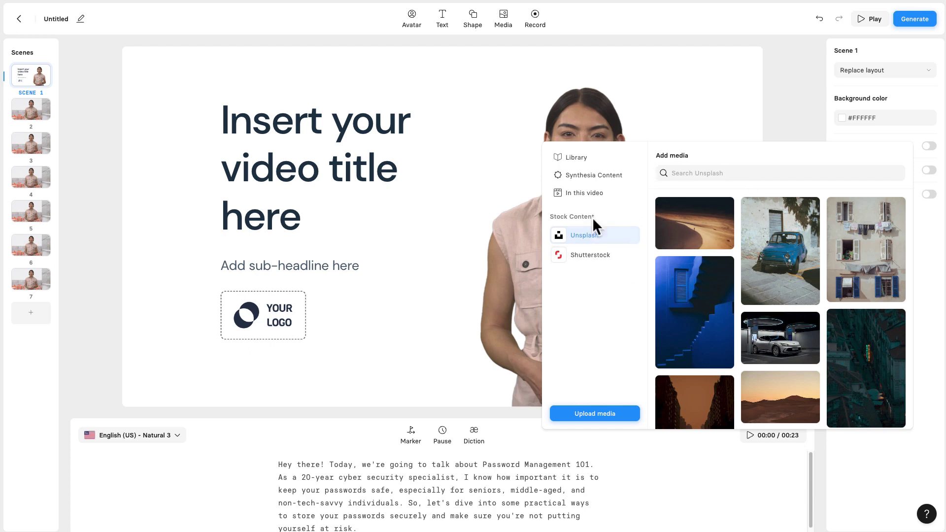
click(592, 258)
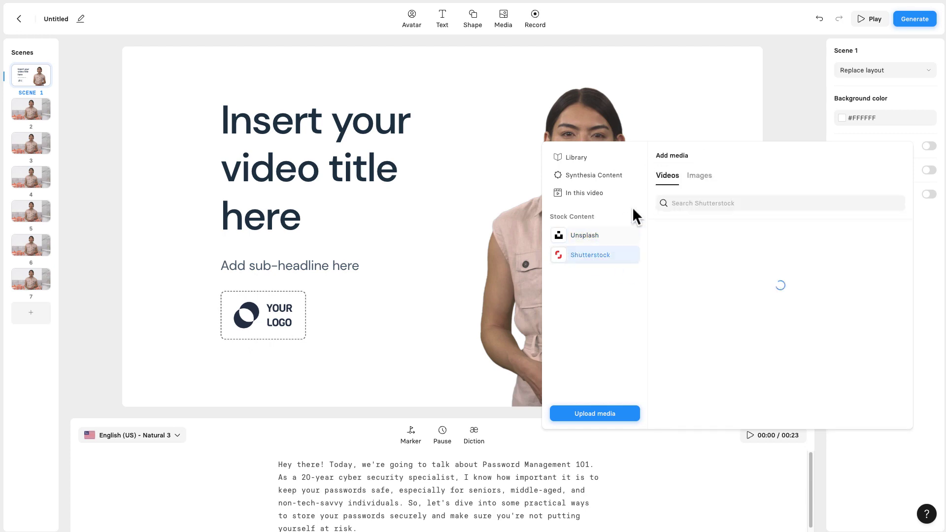
click(705, 179)
click(704, 203)
text(cyber)
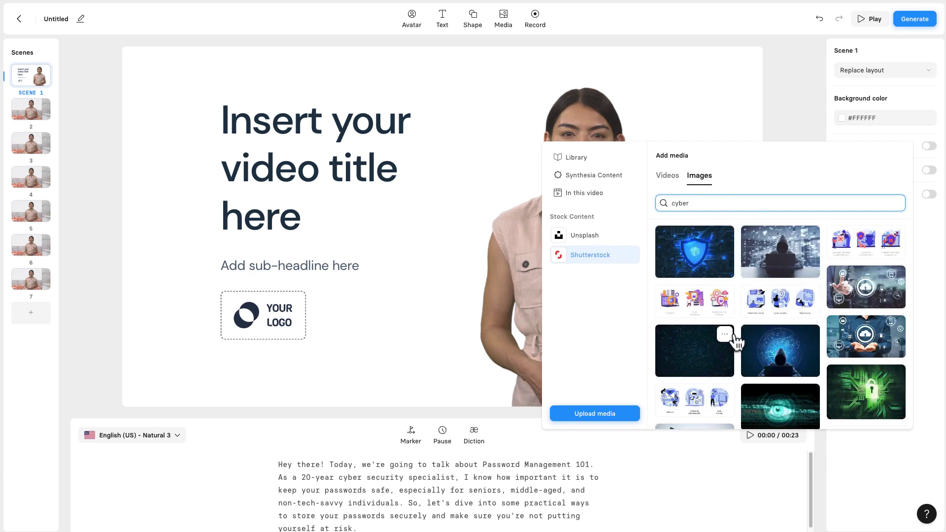
scroll(780, 339, down, 5)
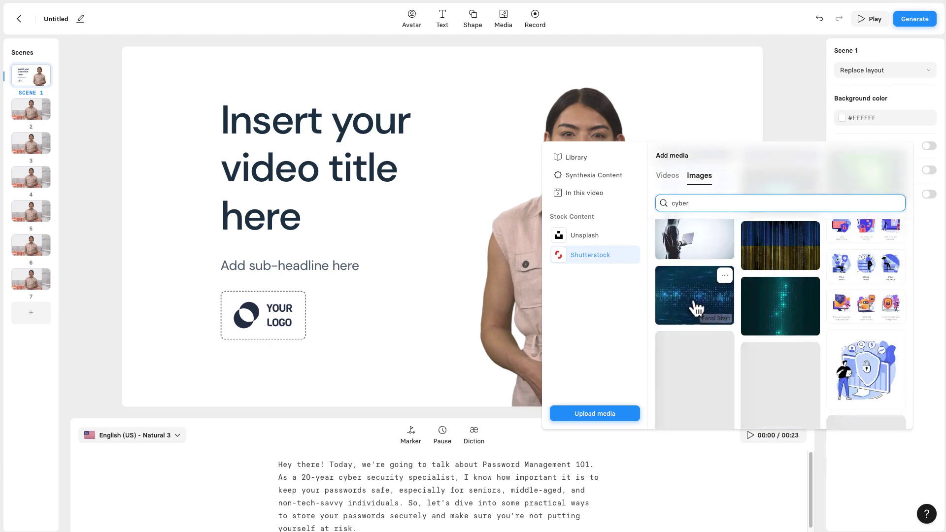
click(697, 309)
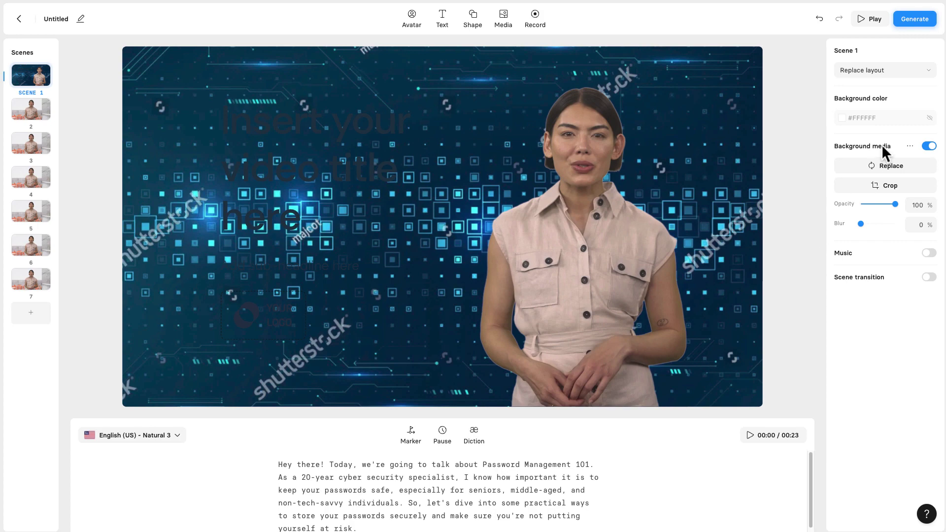
click(862, 224)
drag(862, 225, 899, 205)
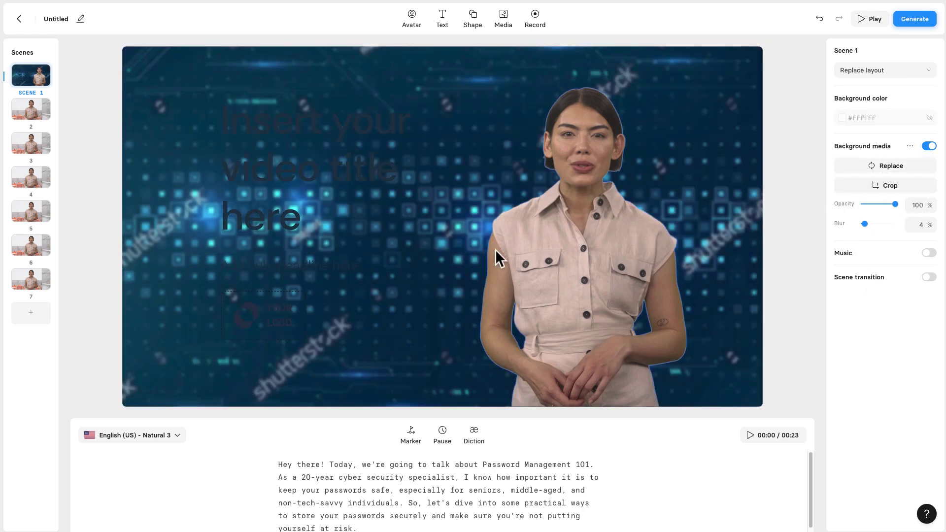
Sample the Shutterstock track "Beyond Doubt", then add "Visible" as scene 1's music and set its volume to 6%.
click(927, 254)
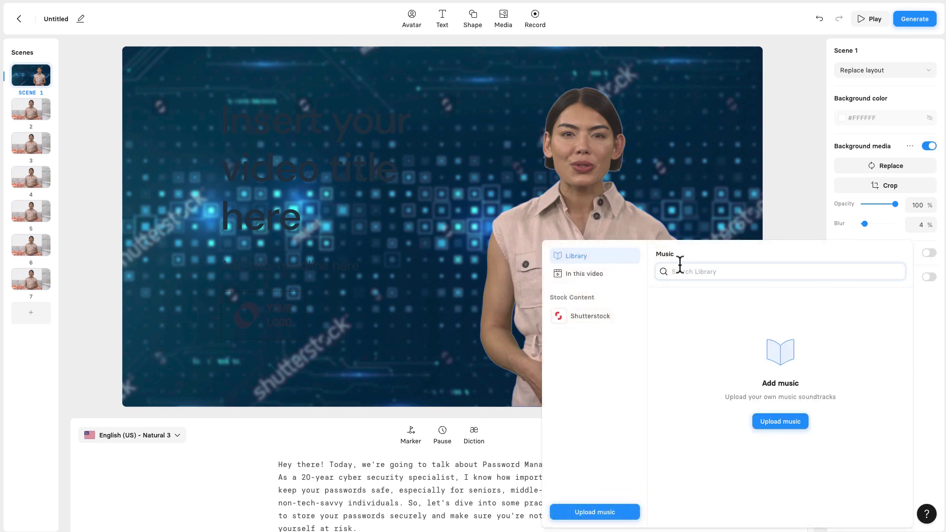
click(587, 320)
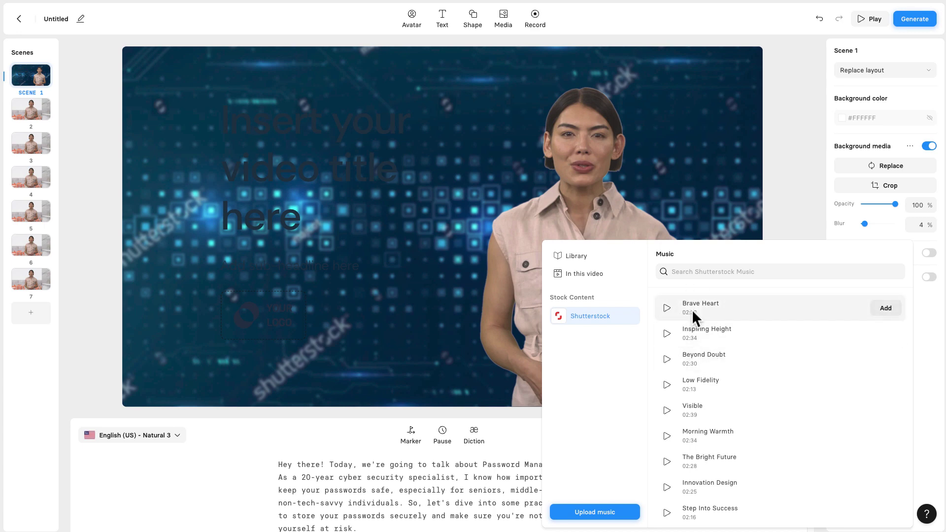
click(666, 360)
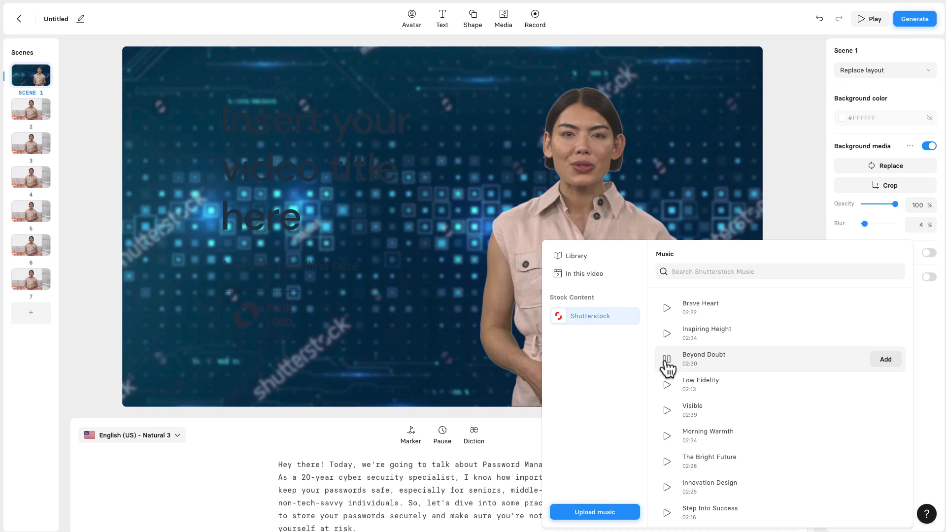
click(666, 360)
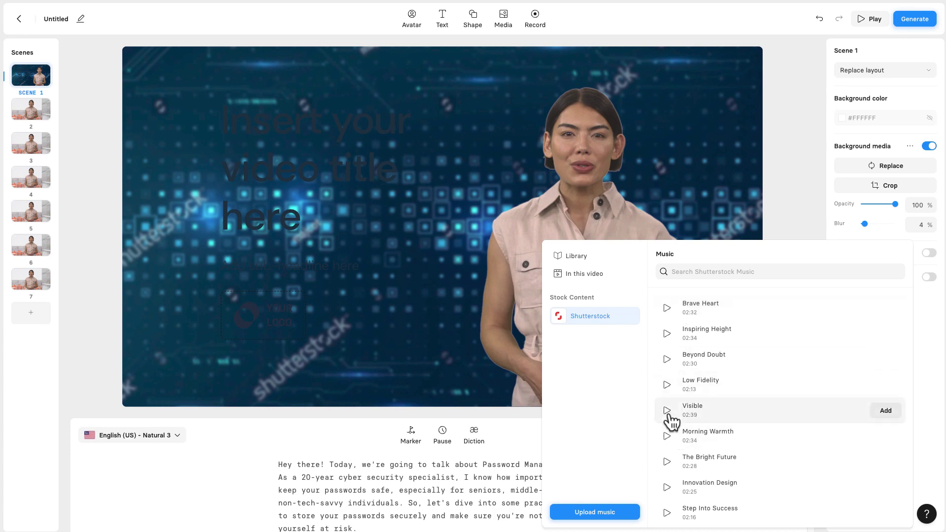
click(884, 413)
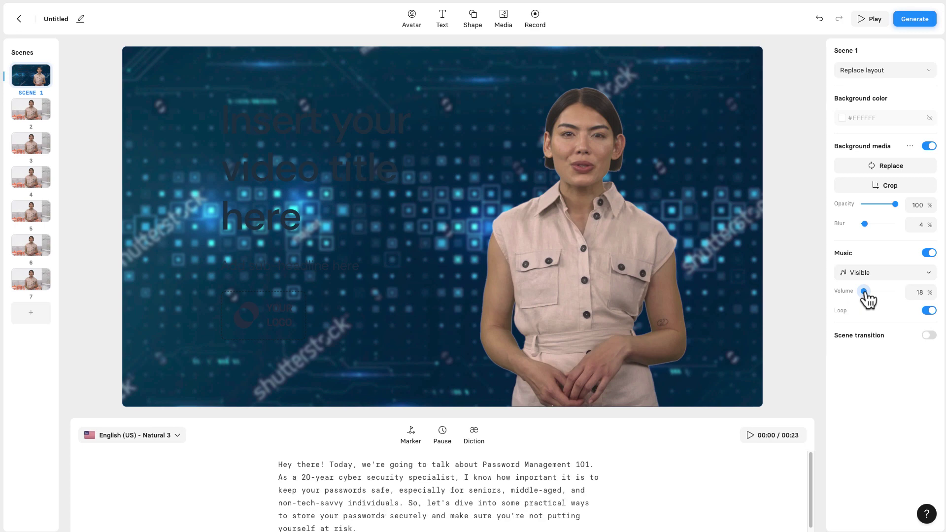
drag(865, 292, 861, 293)
Compare samples of US, Australian and British English voices and set scene 1's voice to English (GB) - Natural.
click(156, 445)
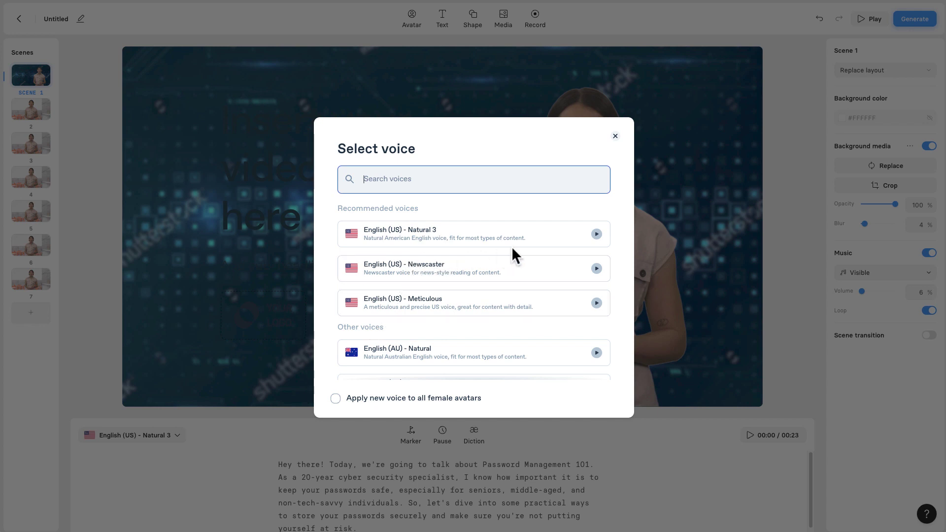
click(596, 235)
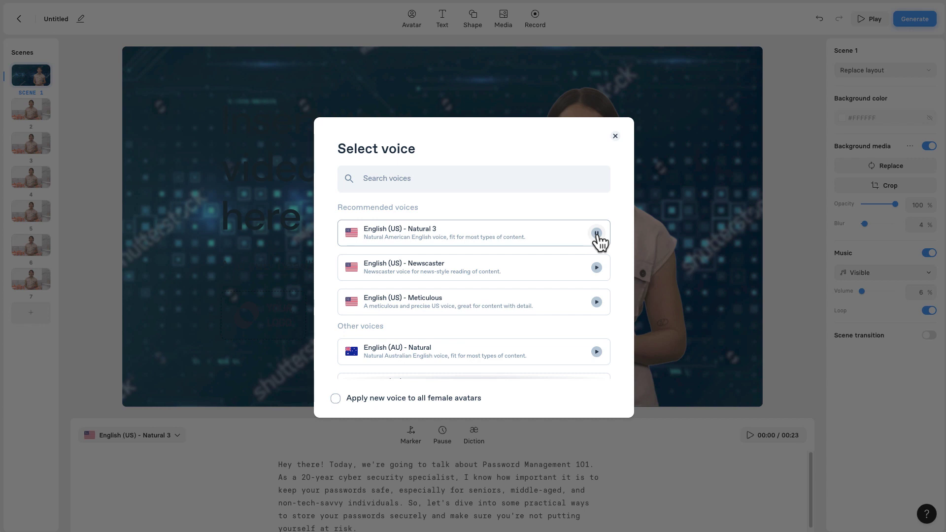
click(596, 233)
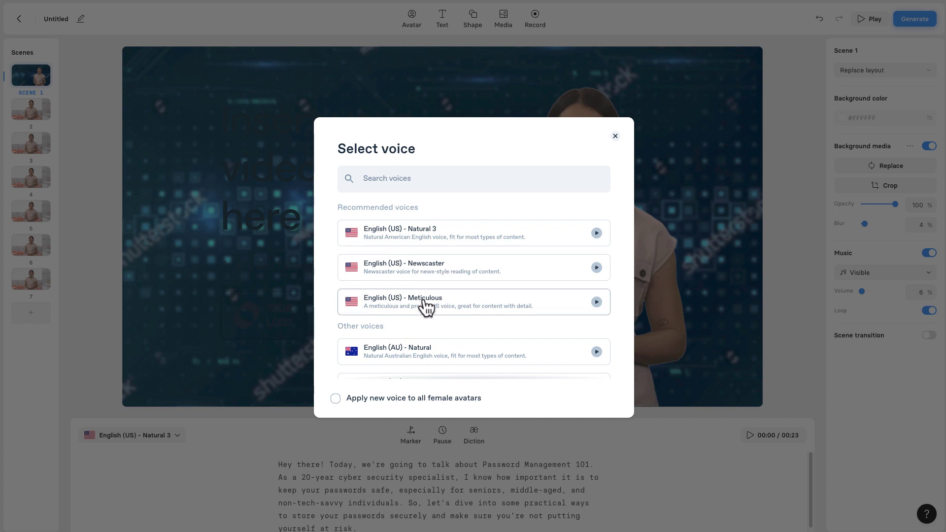
scroll(542, 295, down, 3)
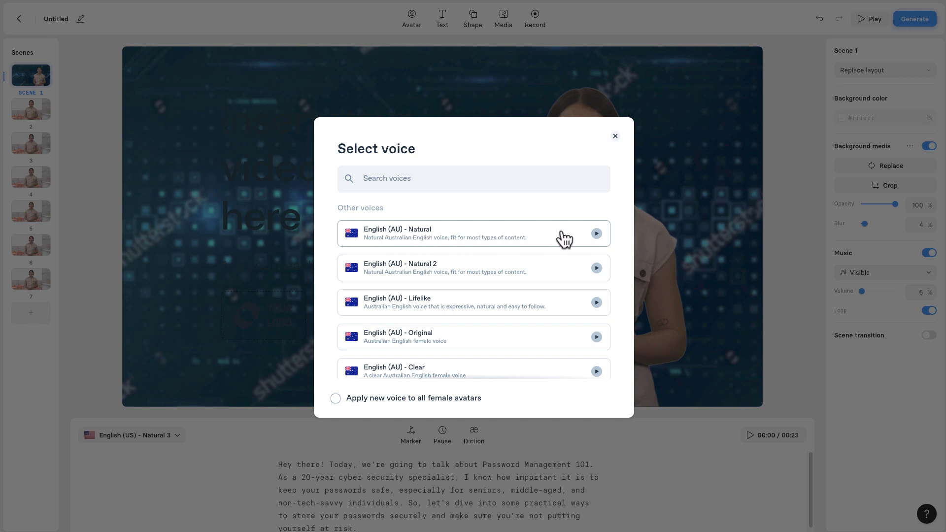
click(596, 234)
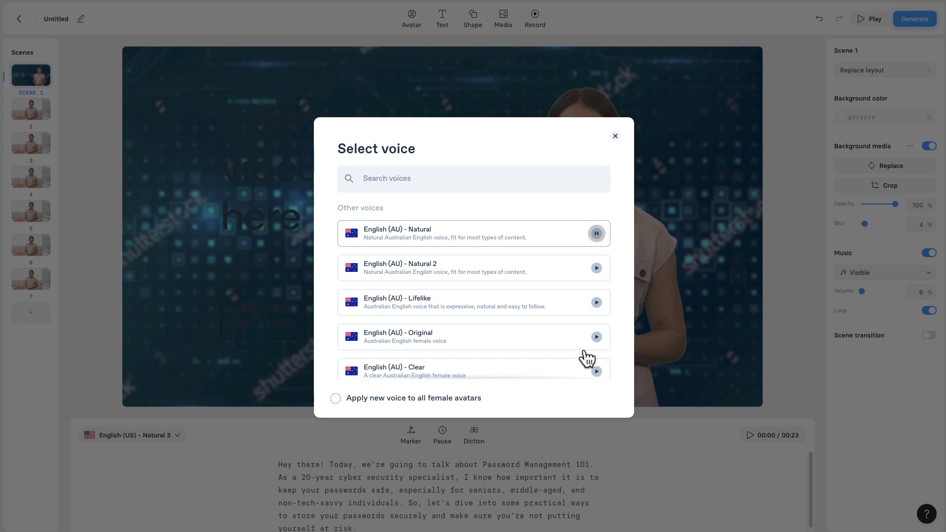
click(596, 302)
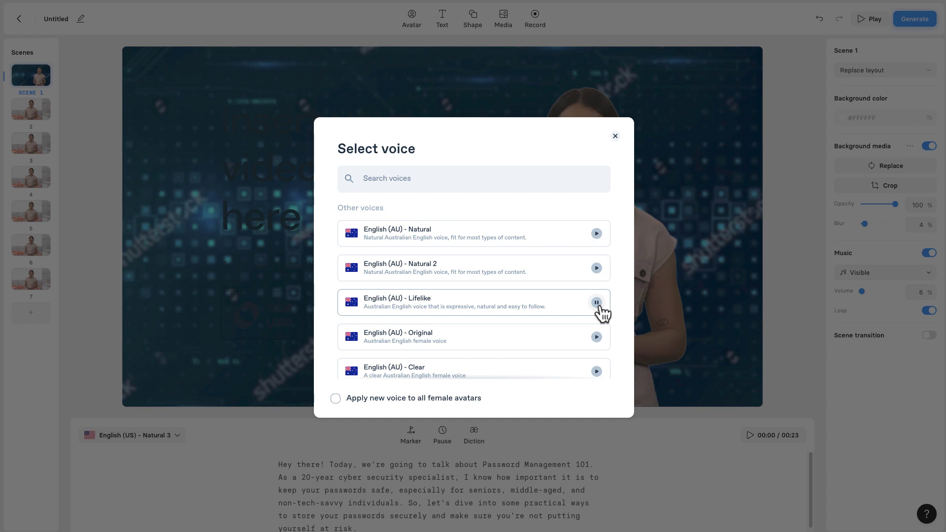
click(598, 306)
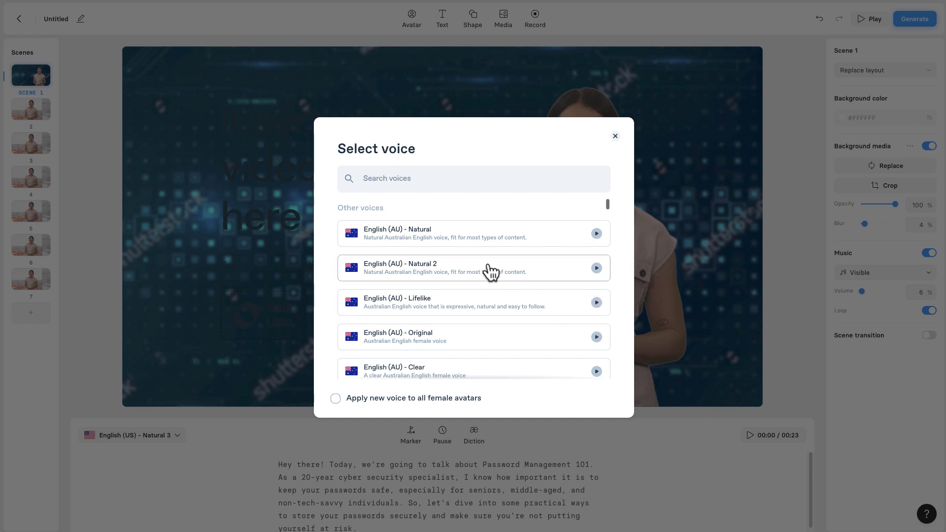
scroll(429, 322, down, 3)
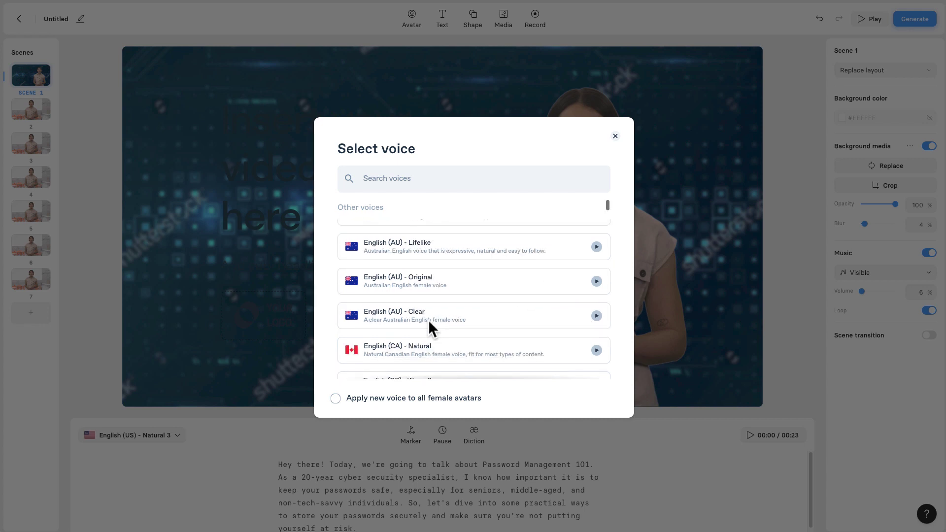
scroll(427, 320, down, 3)
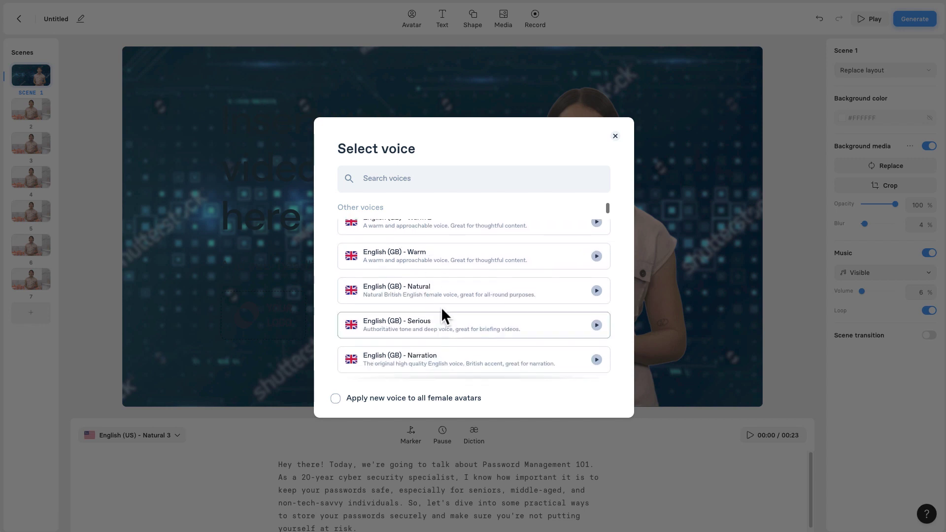
scroll(599, 291, up, 1)
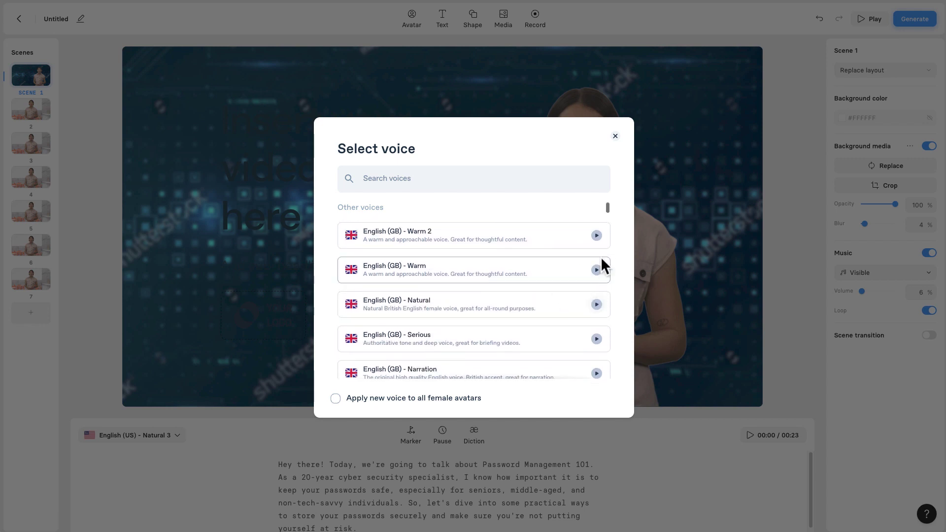
click(596, 304)
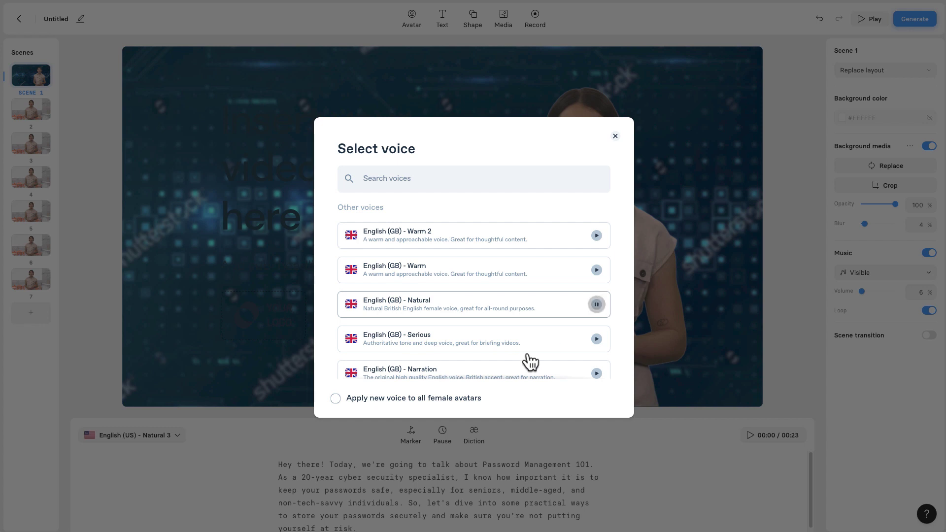
click(409, 311)
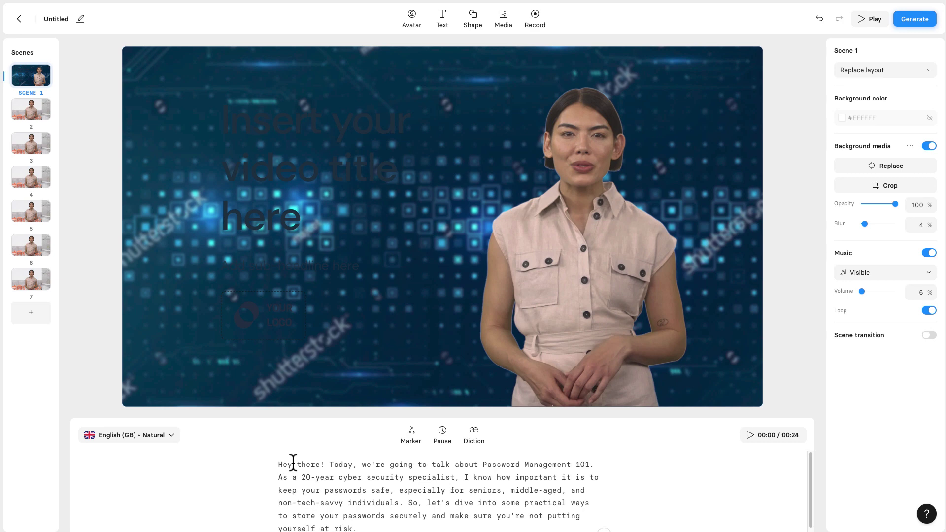
Replace the script's opening sentence, "Hey there! Today, we're going to talk about Password Management 101.", with an animation marker.
drag(293, 463, 602, 459)
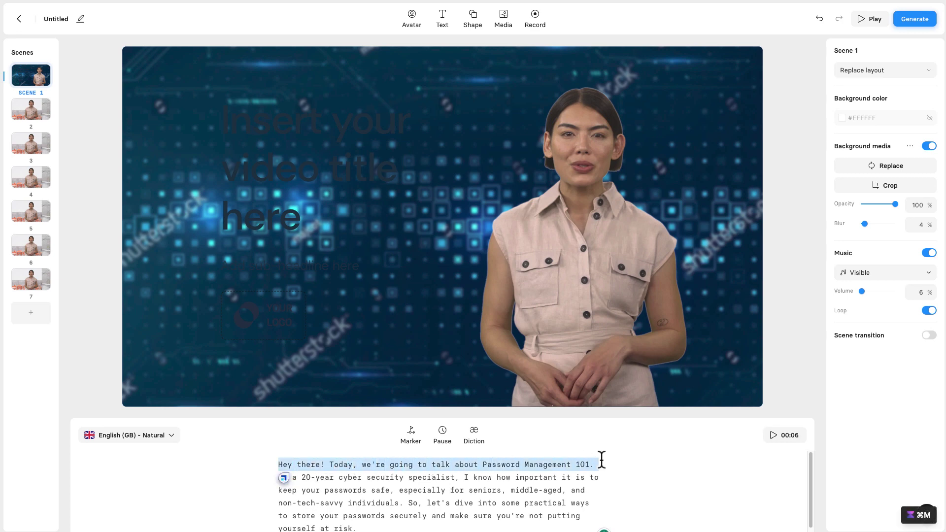
click(412, 438)
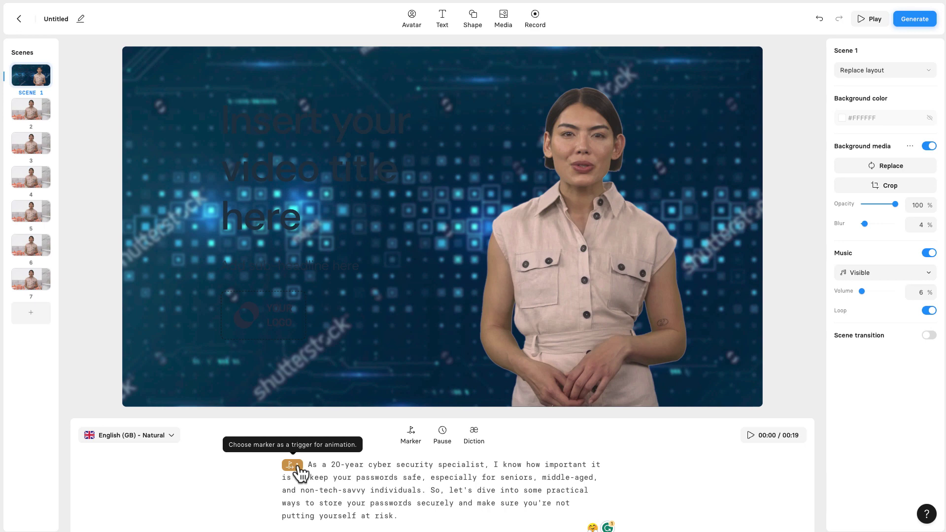
Add a filled square over the logo placeholder and give it a Slide in left enter animation triggered at scene start.
click(474, 28)
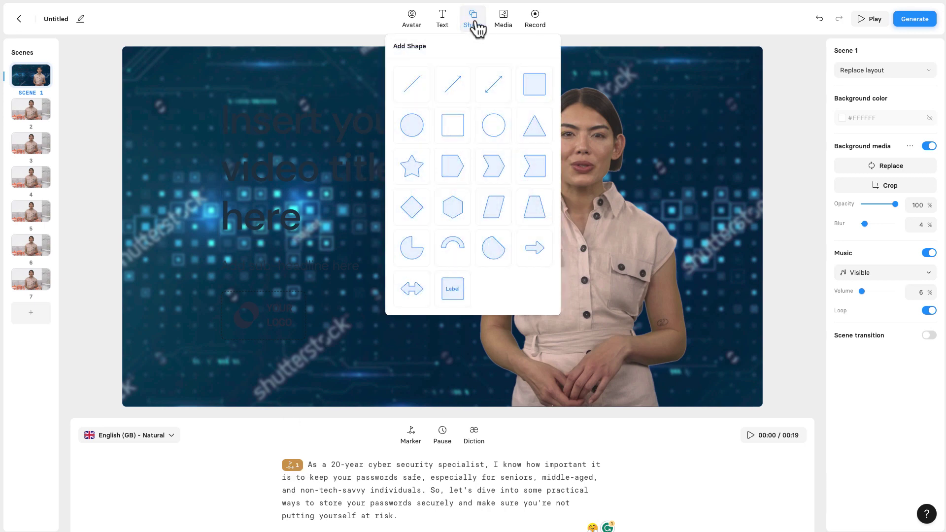
click(532, 97)
drag(226, 150, 228, 331)
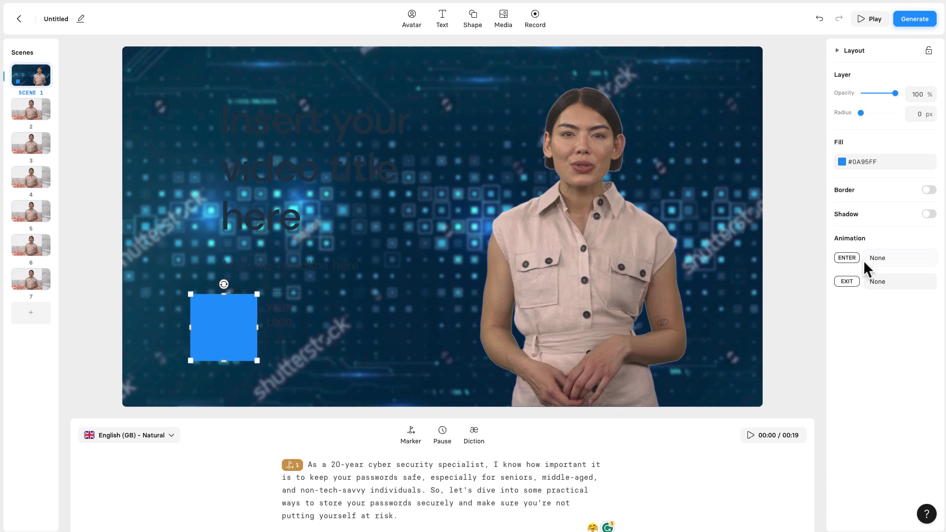
click(849, 264)
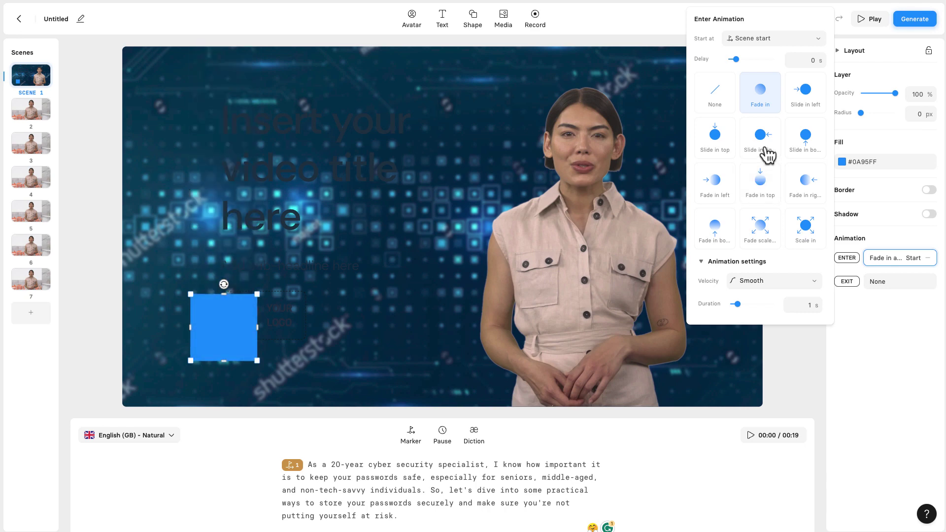
click(799, 111)
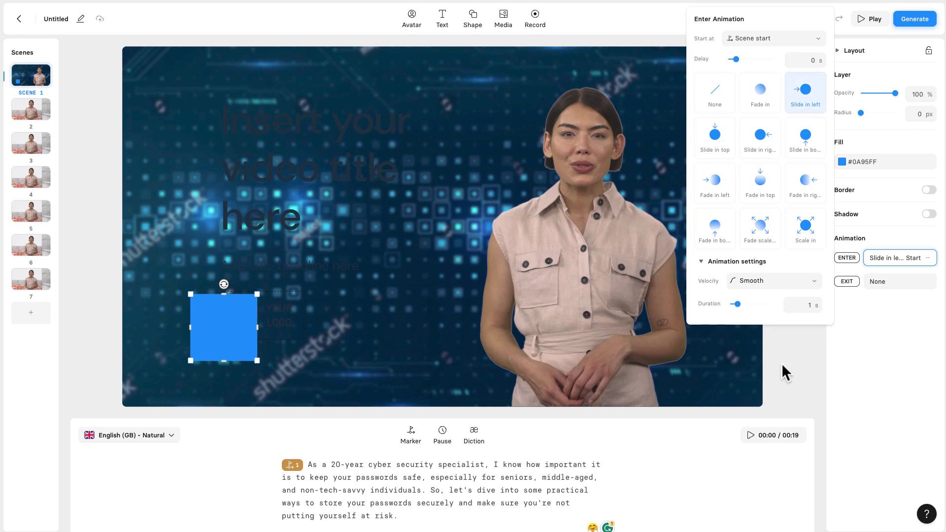
click(781, 362)
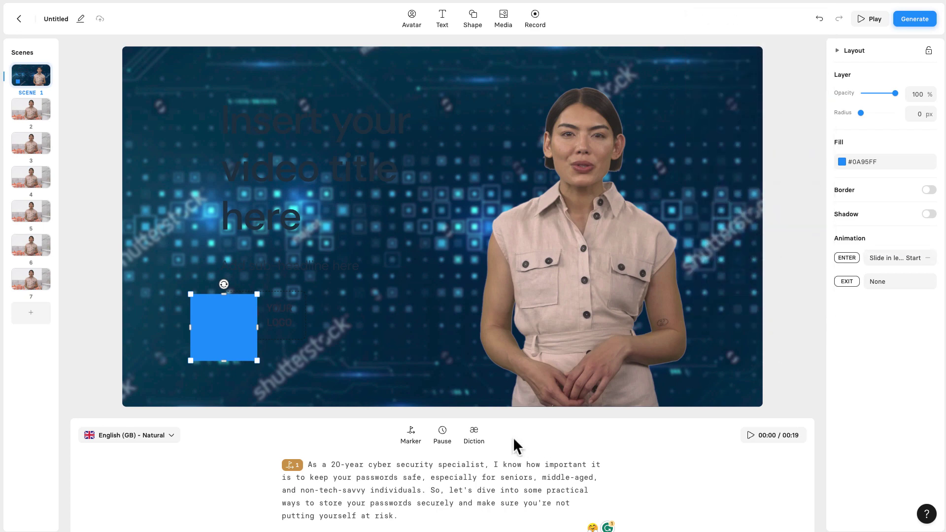
Insert a 1-second pause in scene 1's script after "cyber security specialist,".
click(418, 503)
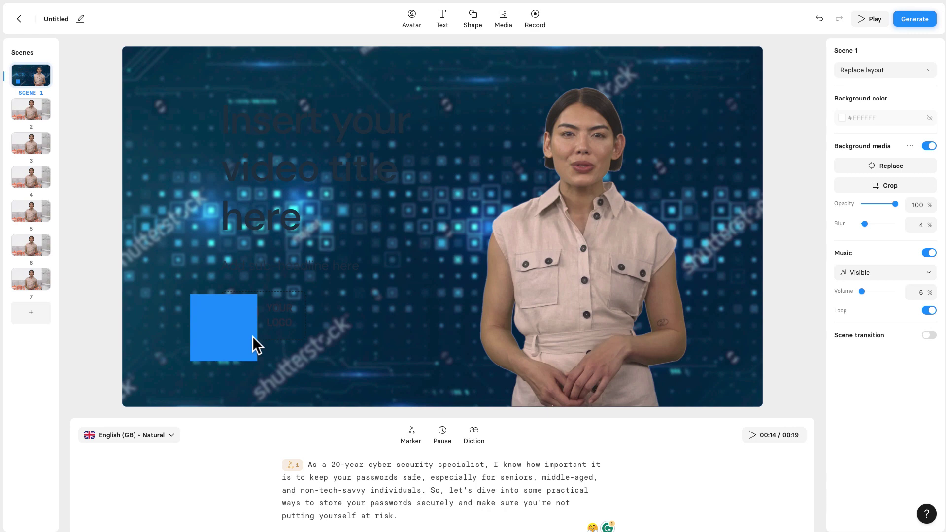
click(444, 477)
click(489, 465)
click(443, 432)
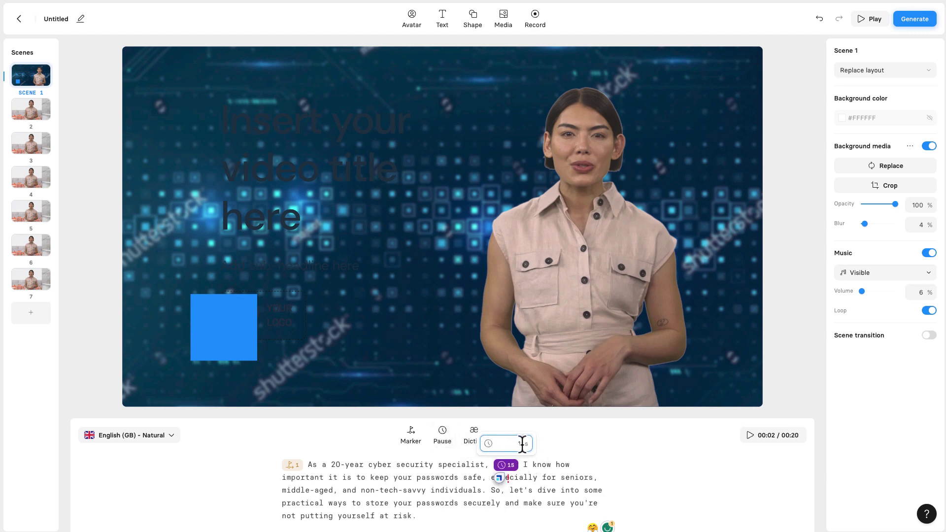
click(527, 455)
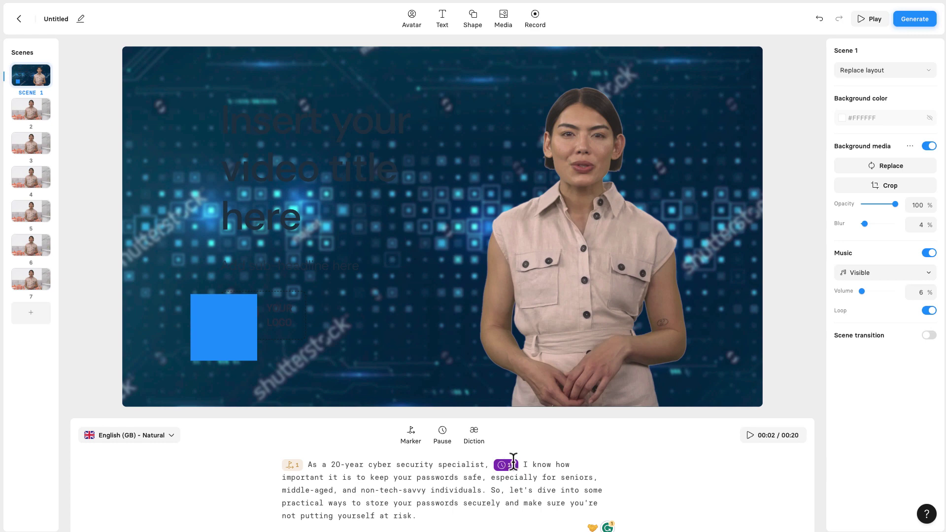